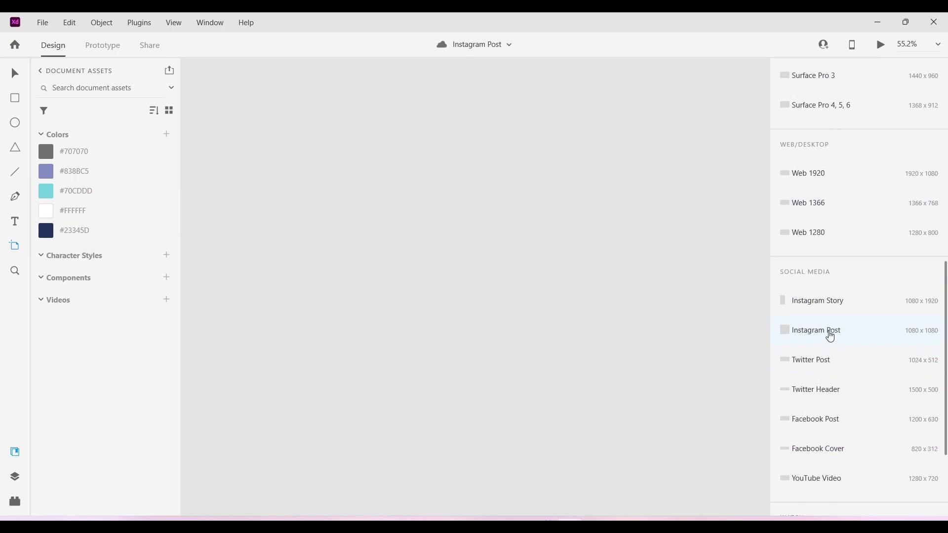
Fill the Instagram Post artboard with #23345D and centre a borderless white 840 × 840 square on it.
{"action": "left_click", "coordinate": [76, 229]}
{"action": "left_click", "coordinate": [17, 104]}
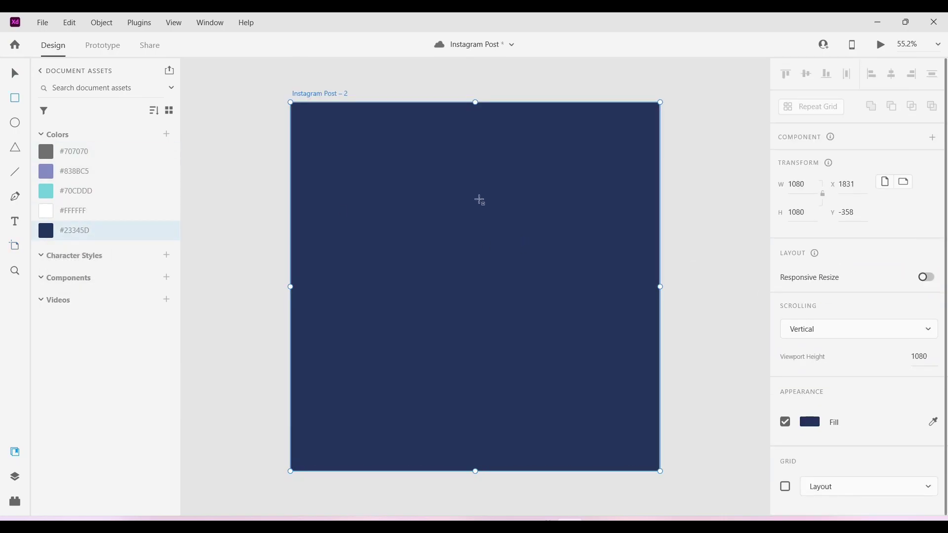
{"action": "mouse_move", "coordinate": [329, 134]}
{"action": "left_mouse_down"}
{"action": "mouse_move", "coordinate": [568, 316]}
{"action": "mouse_move", "coordinate": [666, 407]}
{"action": "mouse_move", "coordinate": [666, 439]}
{"action": "mouse_move", "coordinate": [636, 422]}
{"action": "left_mouse_up"}
{"action": "key", "text": "v"}
{"action": "left_click_drag", "start_coordinate": [424, 248], "coordinate": [468, 247]}
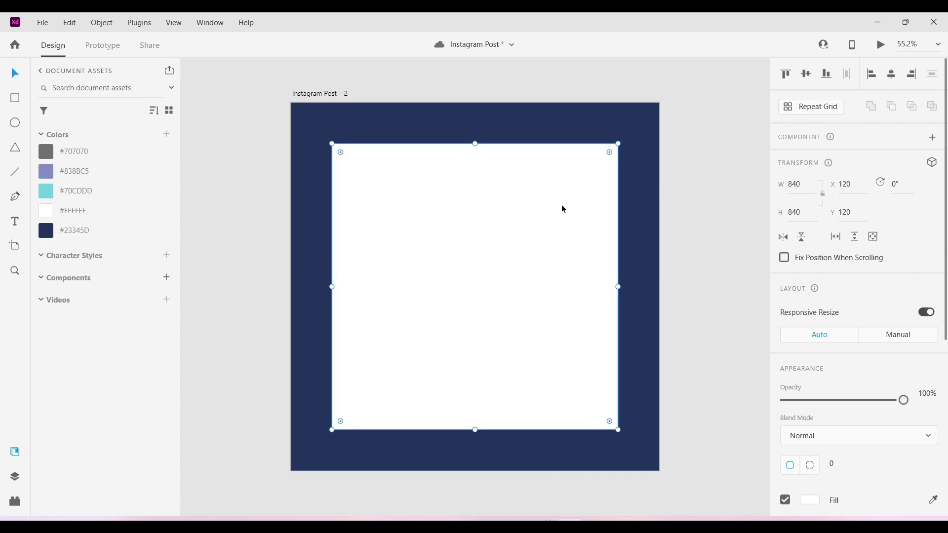
{"action": "scroll", "coordinate": [774, 332], "scroll_direction": "down", "scroll_amount": 5}
{"action": "left_click", "coordinate": [786, 324]}
{"action": "left_click", "coordinate": [720, 351]}
Draw a borderless rectangle about 569 high over the white square's upper-right corner and fill it with #23345D.
{"action": "key", "text": "r"}
{"action": "left_click_drag", "start_coordinate": [531, 104], "coordinate": [731, 275]}
{"action": "scroll", "coordinate": [840, 346], "scroll_direction": "down", "scroll_amount": 4}
{"action": "left_click", "coordinate": [785, 393]}
{"action": "left_click", "coordinate": [74, 230]}
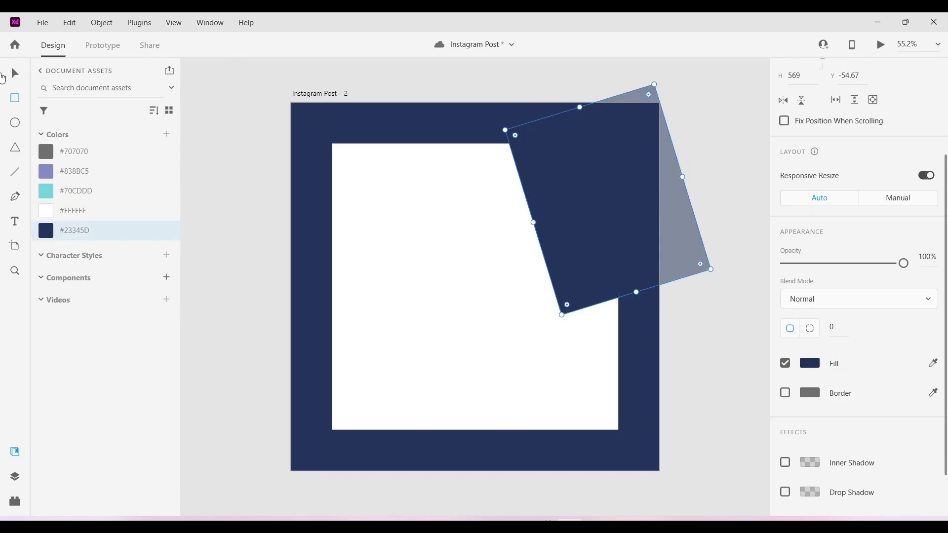
Rotate and move the navy rectangle so its edge cuts diagonally across the white square's upper-right corner.
{"action": "left_click_drag", "start_coordinate": [651, 218], "coordinate": [711, 208]}
{"action": "left_click_drag", "start_coordinate": [753, 257], "coordinate": [742, 237]}
{"action": "mouse_move", "coordinate": [588, 200]}
{"action": "left_mouse_down"}
{"action": "mouse_move", "coordinate": [591, 193]}
{"action": "mouse_move", "coordinate": [582, 194]}
{"action": "left_mouse_up"}
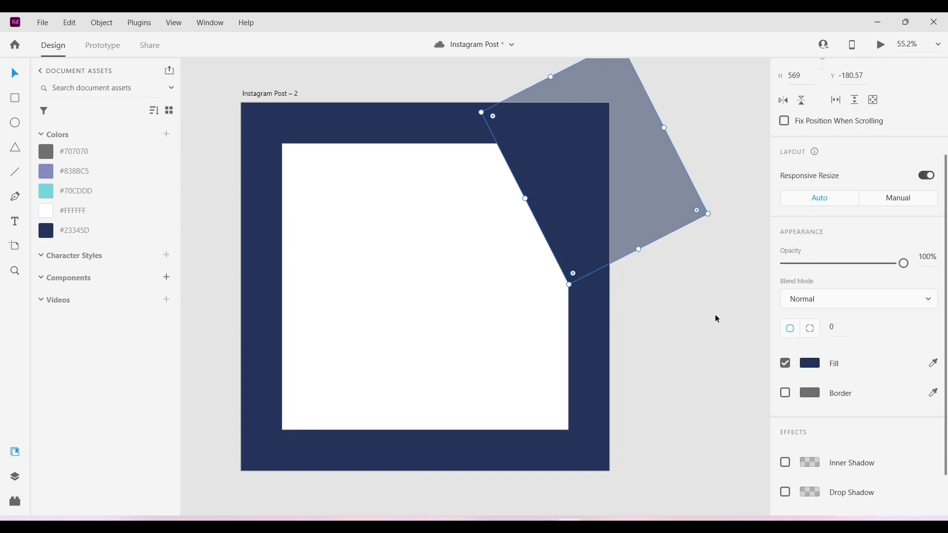
{"action": "left_click", "coordinate": [702, 321]}
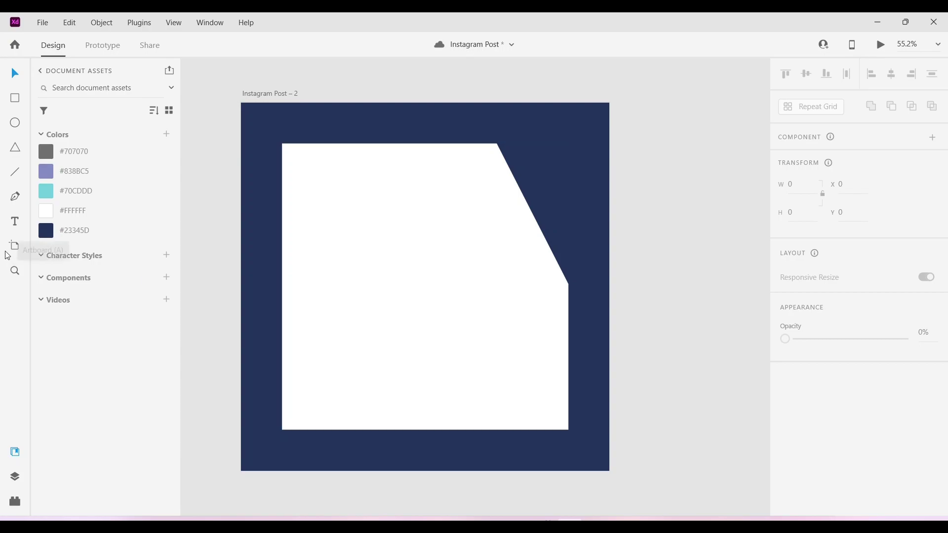
Draw a borderless rectangle about 599 high over the white square's lower-left corner and fill it with #838BC5.
{"action": "mouse_move", "coordinate": [229, 286]}
{"action": "left_mouse_down"}
{"action": "mouse_move", "coordinate": [402, 455]}
{"action": "mouse_move", "coordinate": [349, 483]}
{"action": "mouse_move", "coordinate": [367, 492]}
{"action": "mouse_move", "coordinate": [394, 479]}
{"action": "mouse_move", "coordinate": [414, 452]}
{"action": "left_mouse_up"}
{"action": "scroll", "coordinate": [804, 377], "scroll_direction": "down", "scroll_amount": 3}
{"action": "left_click", "coordinate": [785, 393]}
{"action": "left_click", "coordinate": [68, 172]}
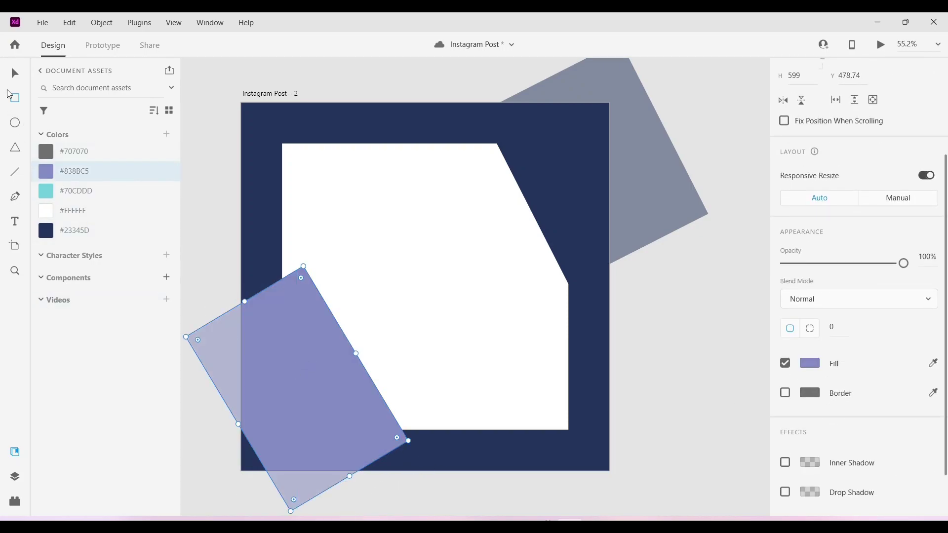
Move and rotate the purple rectangle so it covers the artboard's lower-left corner with a diagonal edge.
{"action": "left_click_drag", "start_coordinate": [272, 370], "coordinate": [224, 443]}
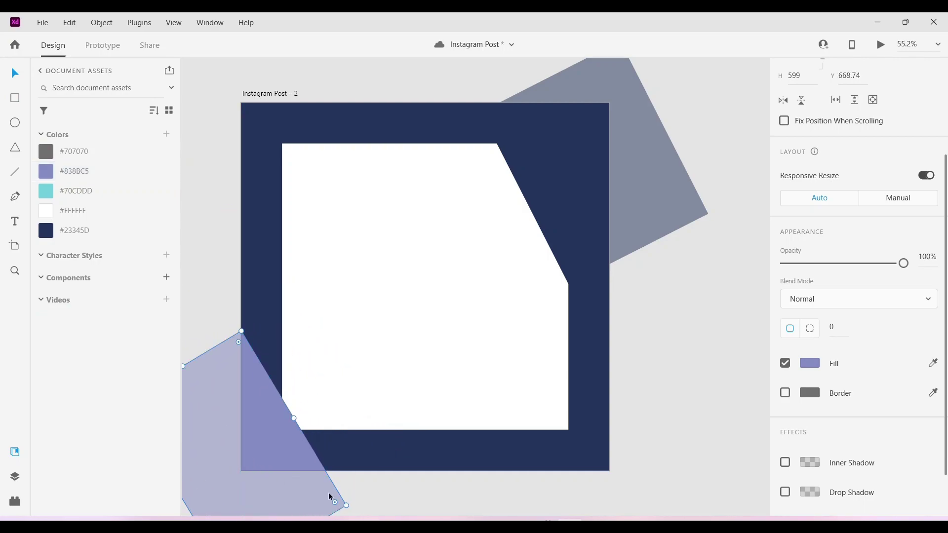
{"action": "left_click_drag", "start_coordinate": [290, 455], "coordinate": [295, 433]}
{"action": "left_click_drag", "start_coordinate": [354, 489], "coordinate": [366, 490]}
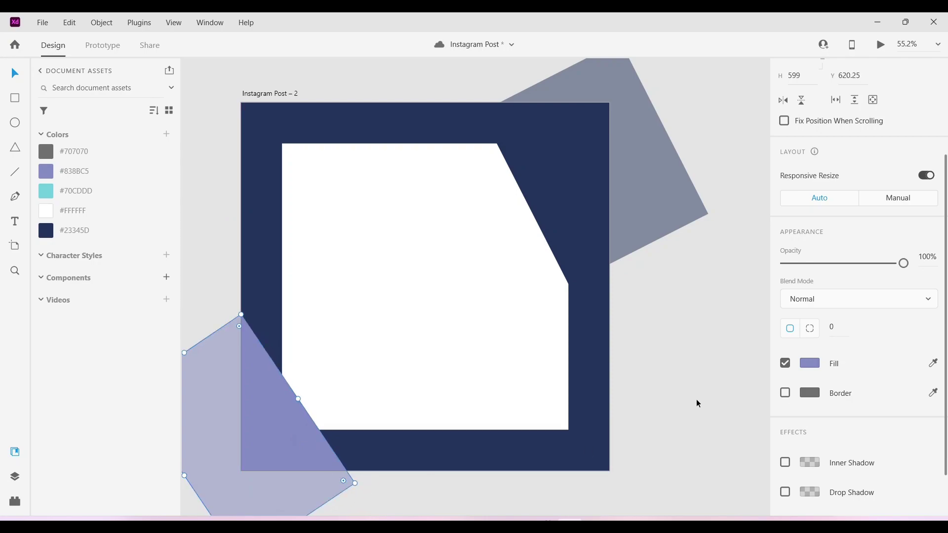
{"action": "left_click", "coordinate": [697, 403]}
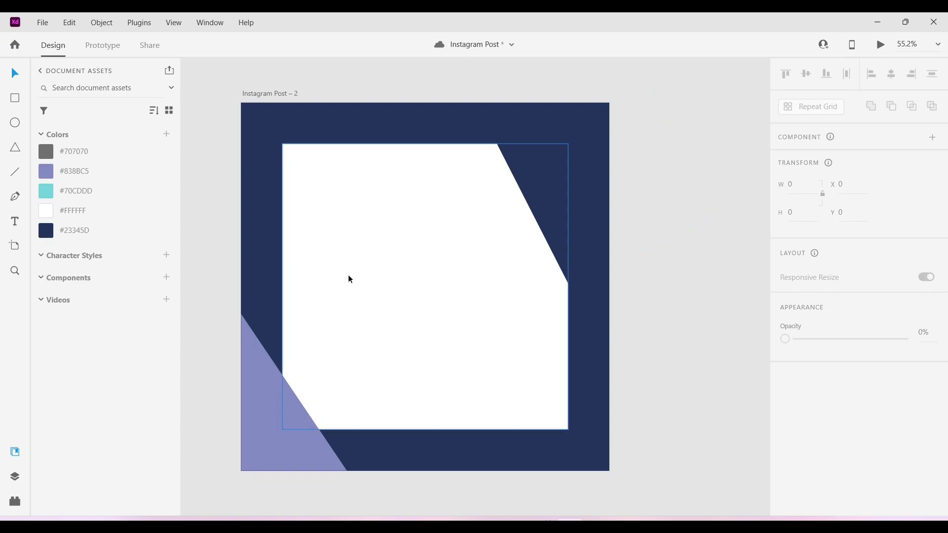
Draw a borderless rectangle about 216 × 210 across the artboard's left edge above the purple shape and fill it with #70CDDD.
{"action": "mouse_move", "coordinate": [208, 265]}
{"action": "left_mouse_down"}
{"action": "mouse_move", "coordinate": [289, 348]}
{"action": "mouse_move", "coordinate": [271, 328]}
{"action": "mouse_move", "coordinate": [282, 335]}
{"action": "left_mouse_up"}
{"action": "scroll", "coordinate": [791, 416], "scroll_direction": "down", "scroll_amount": 3}
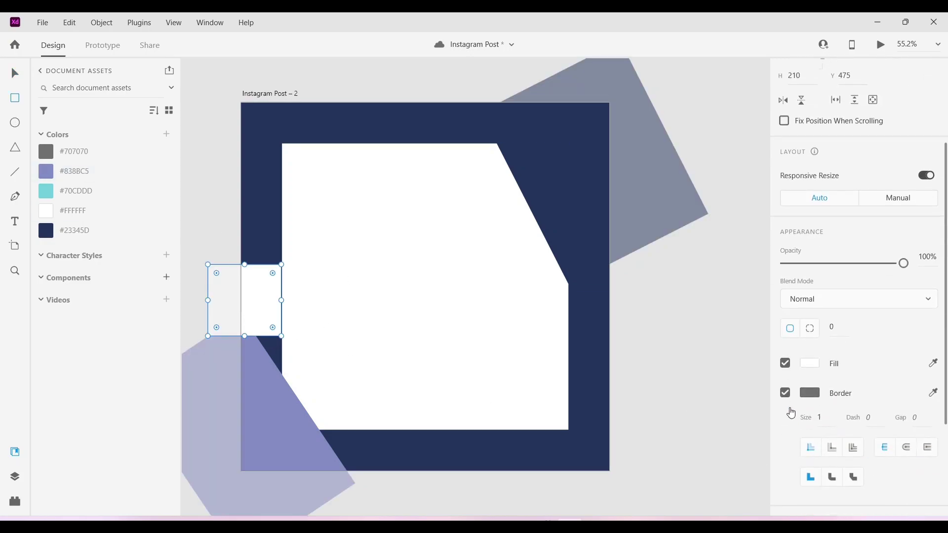
{"action": "left_click", "coordinate": [785, 392]}
{"action": "left_click", "coordinate": [74, 192]}
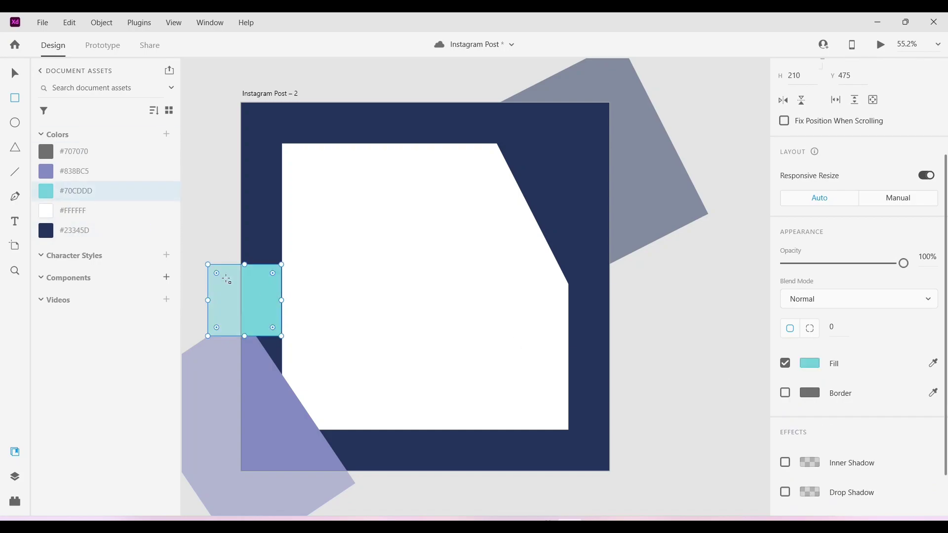
Rotate the teal shape beside the purple shape's upper tip and bring the purple shape to the front.
{"action": "left_click_drag", "start_coordinate": [286, 344], "coordinate": [244, 312]}
{"action": "right_click", "coordinate": [281, 421]}
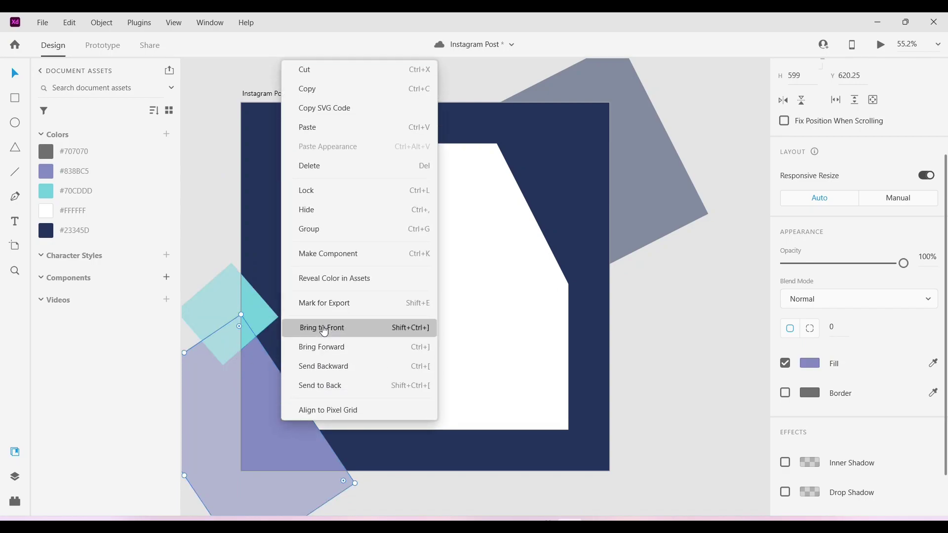
{"action": "left_click", "coordinate": [321, 328]}
{"action": "left_click", "coordinate": [631, 360]}
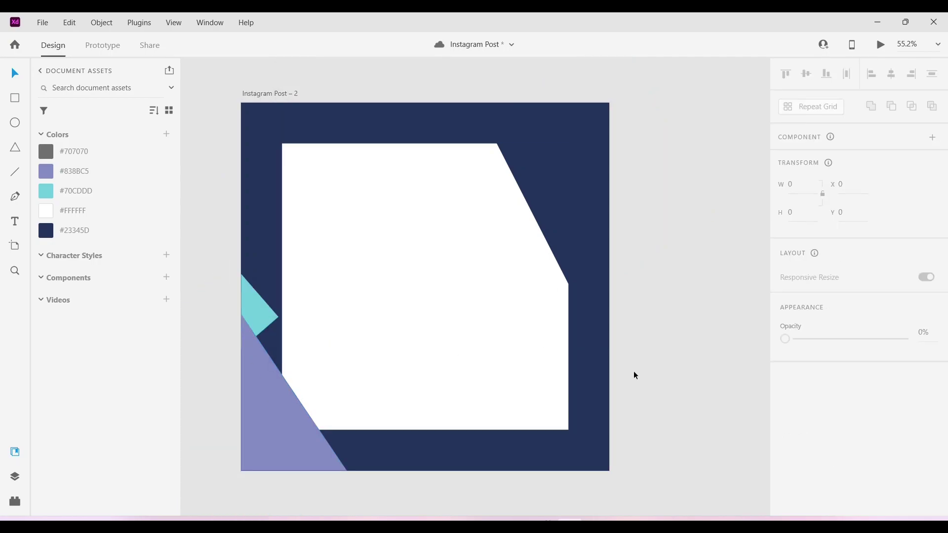
Adjust the teal shape's rotation to -36° and move it so its corner touches the white panel's left edge.
{"action": "left_click", "coordinate": [253, 309]}
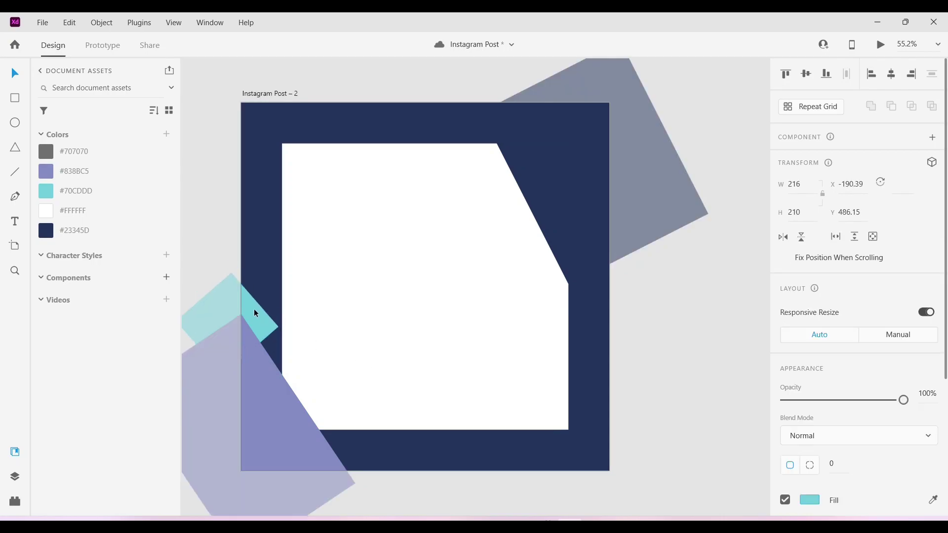
{"action": "left_click_drag", "start_coordinate": [230, 271], "coordinate": [234, 272]}
{"action": "left_click_drag", "start_coordinate": [244, 305], "coordinate": [247, 295]}
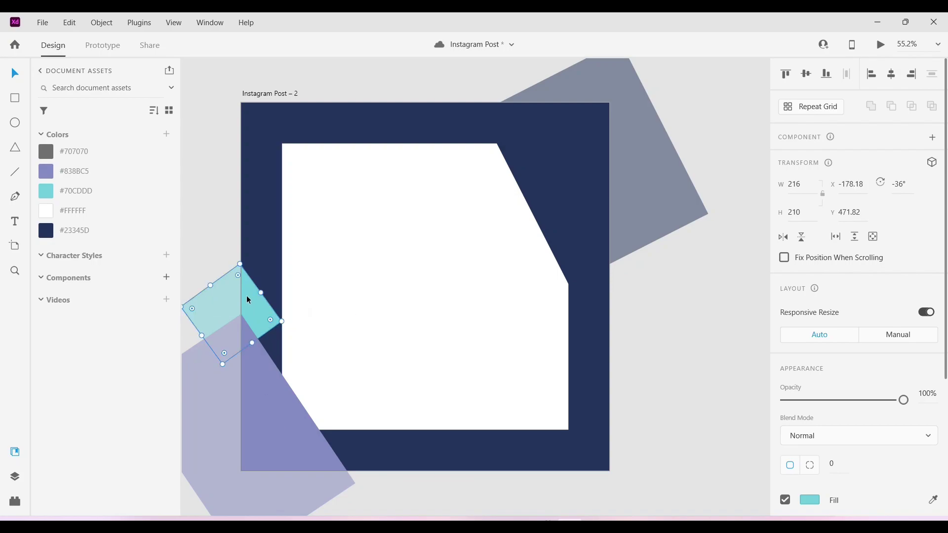
{"action": "left_click", "coordinate": [676, 341]}
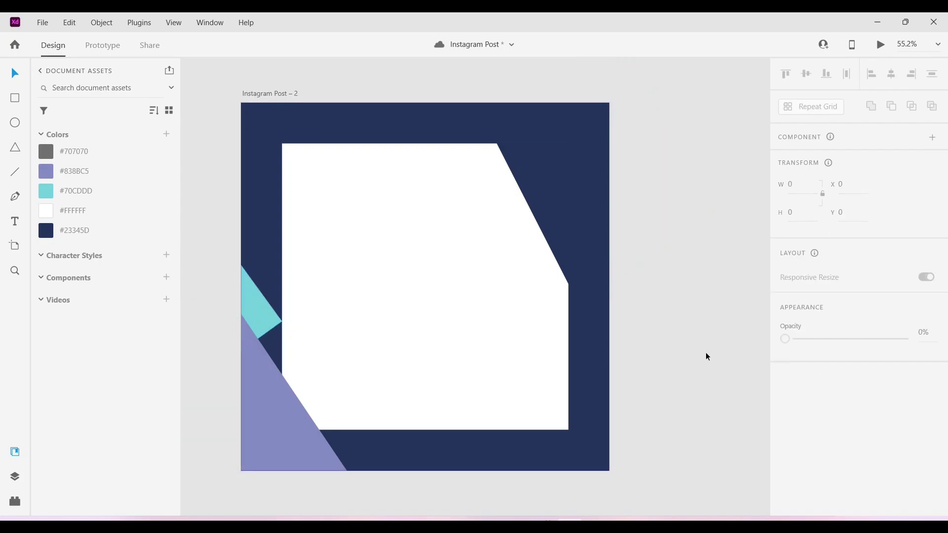
Draw a borderless circle about 143 in diameter over the white panel's right edge near the diagonal cut.
{"action": "left_click_drag", "start_coordinate": [523, 241], "coordinate": [576, 303]}
{"action": "scroll", "coordinate": [812, 387], "scroll_direction": "down", "scroll_amount": 3}
{"action": "left_click", "coordinate": [785, 363]}
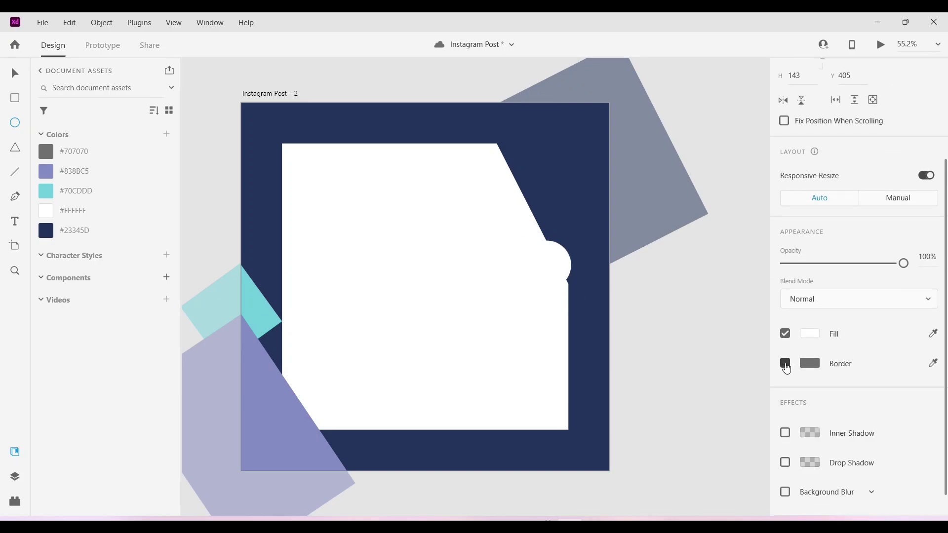
Fill the circle with #70CDDD and place a #23345D copy over the white panel's left edge on the purple diagonal.
{"action": "left_click_drag", "start_coordinate": [67, 199], "coordinate": [279, 377]}
{"action": "left_click", "coordinate": [15, 73]}
{"action": "left_click", "coordinate": [64, 232]}
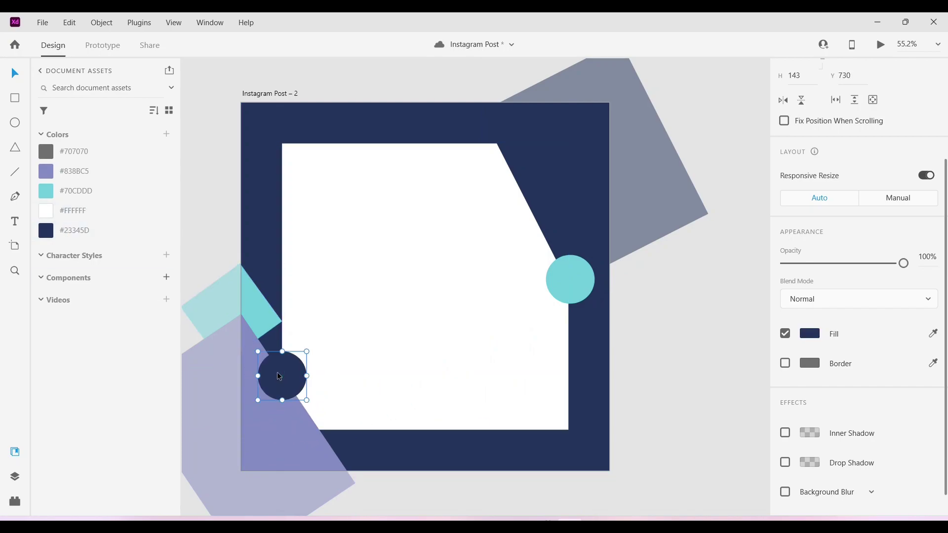
{"action": "left_click", "coordinate": [681, 368]}
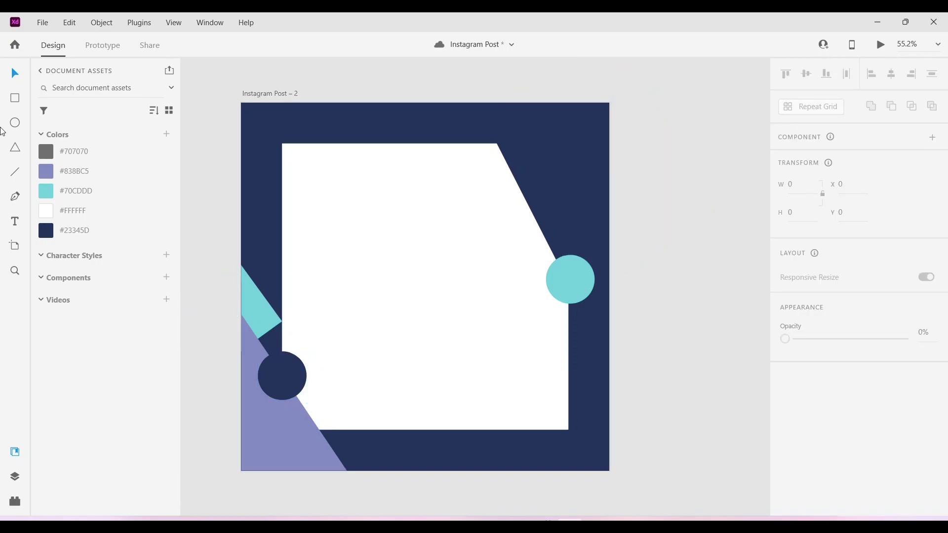
Draw a horizontal line about 201 long near the white panel's lower-left corner and set its border size to 8.
{"action": "left_click_drag", "start_coordinate": [290, 419], "coordinate": [359, 428]}
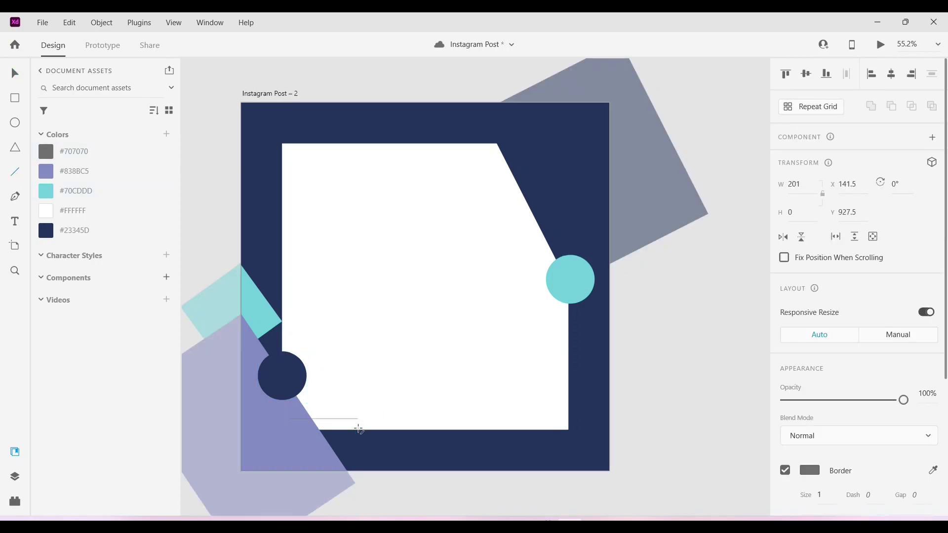
{"action": "scroll", "coordinate": [822, 468], "scroll_direction": "down", "scroll_amount": 3}
{"action": "type", "text": "8"}
{"action": "key", "text": "Return"}
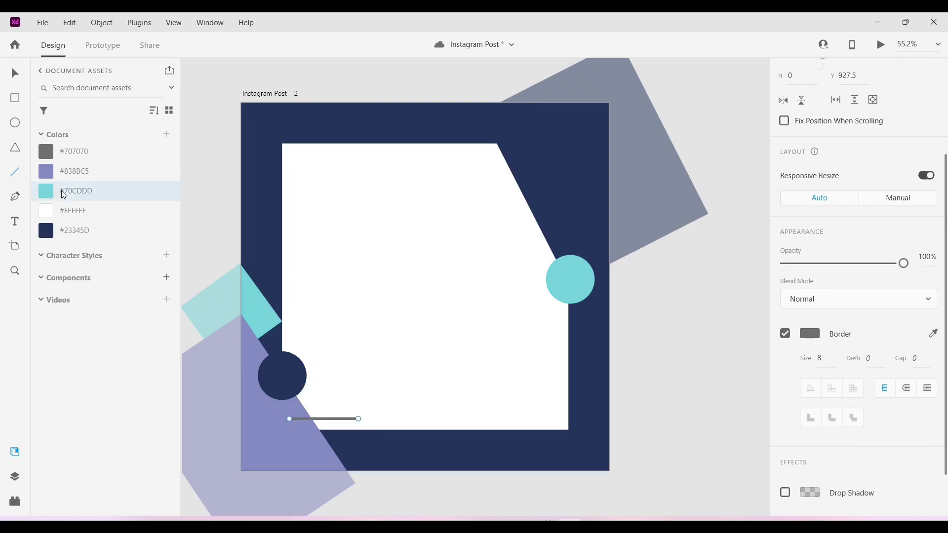
Recolor the line's border with the teal sampled from the circle on the white panel's right edge.
{"action": "left_click", "coordinate": [810, 340]}
{"action": "left_click", "coordinate": [79, 194]}
{"action": "left_click", "coordinate": [15, 74]}
{"action": "left_click", "coordinate": [813, 339]}
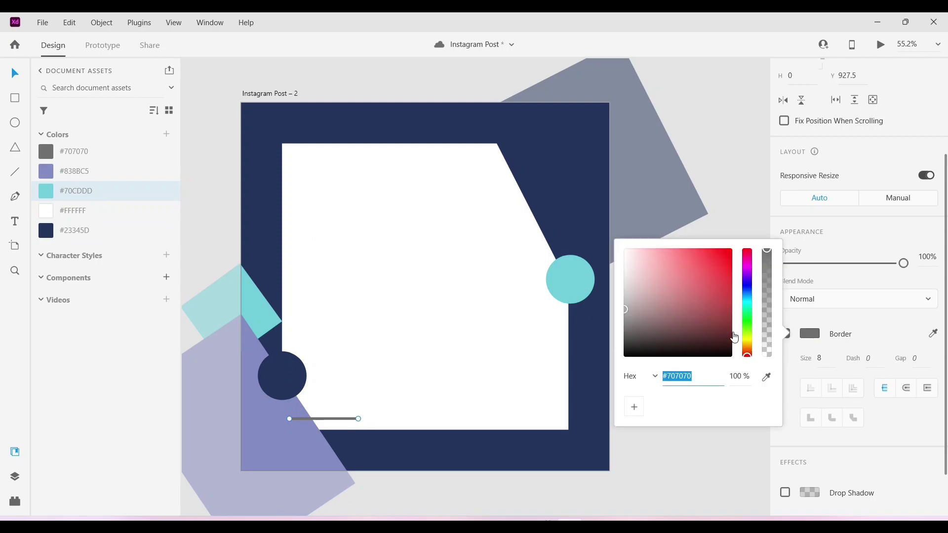
{"action": "left_click", "coordinate": [695, 379]}
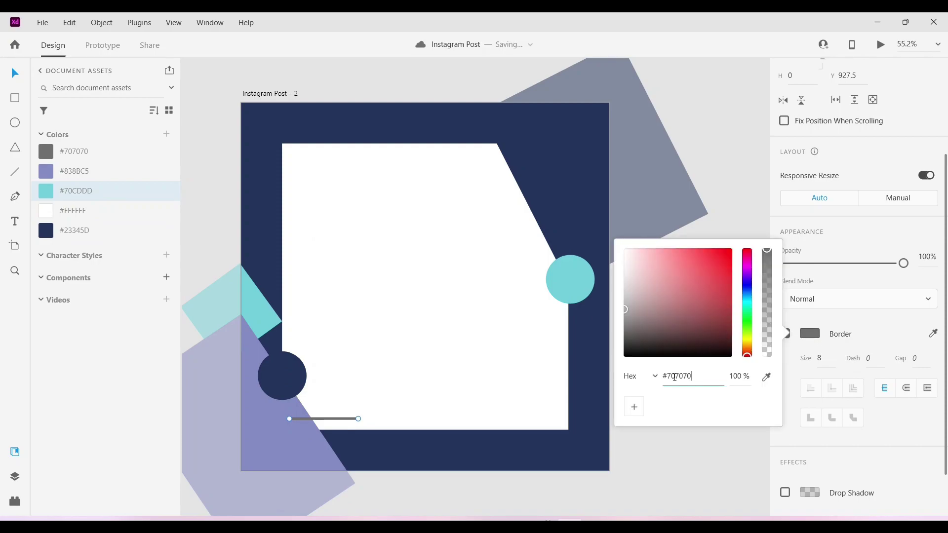
{"action": "left_click", "coordinate": [769, 378]}
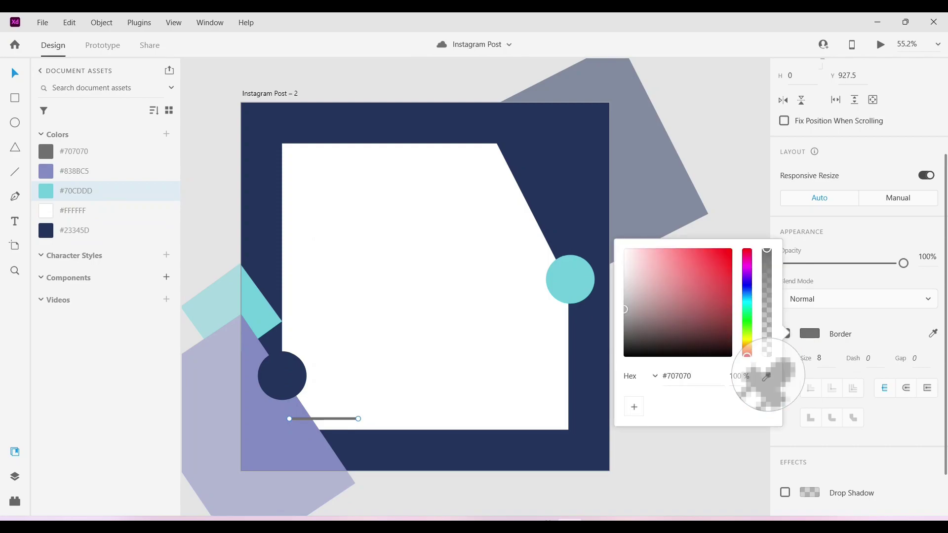
{"action": "left_click", "coordinate": [568, 283]}
{"action": "left_click", "coordinate": [718, 202]}
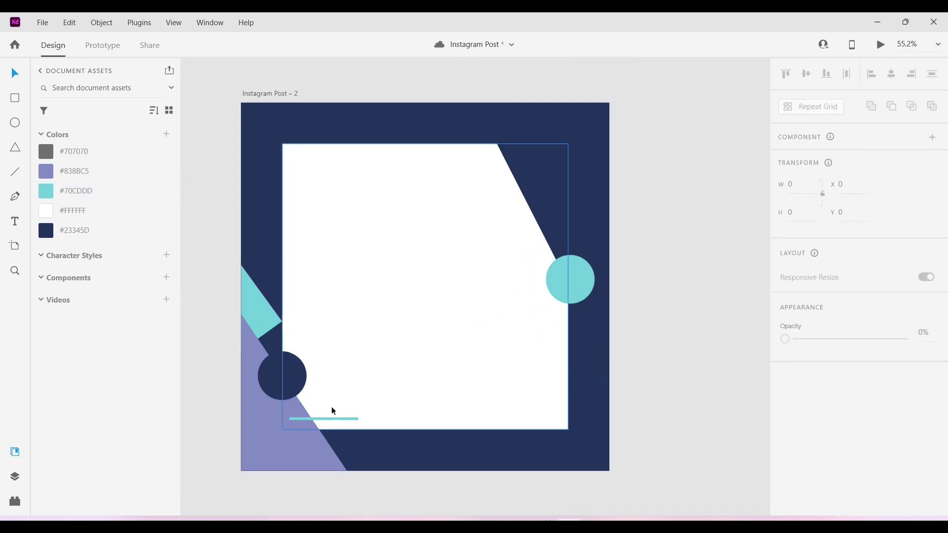
Move the teal line just below the navy circle and duplicate it downward into an evenly spaced stack of ten lines.
{"action": "mouse_move", "coordinate": [324, 423]}
{"action": "left_mouse_down"}
{"action": "mouse_move", "coordinate": [325, 398]}
{"action": "mouse_move", "coordinate": [324, 420]}
{"action": "left_mouse_up"}
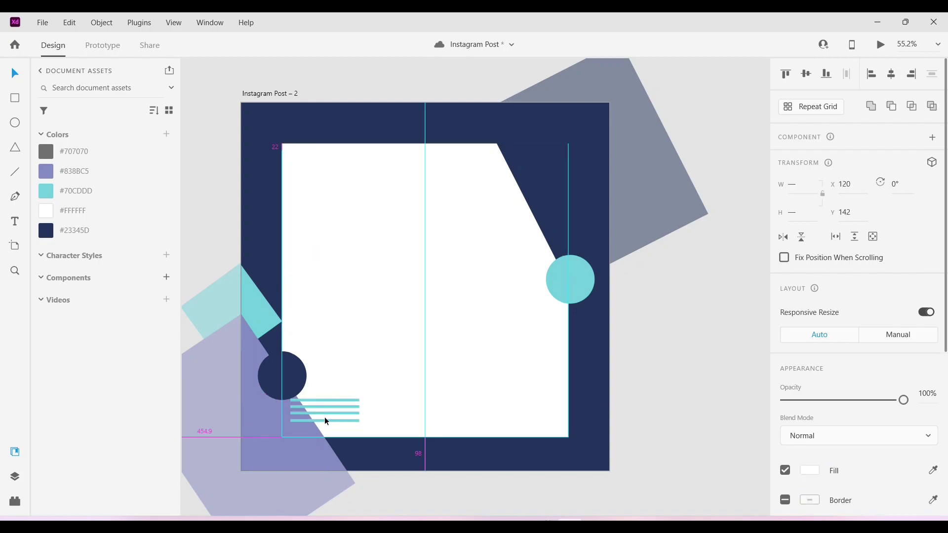
{"action": "left_click", "coordinate": [324, 420]}
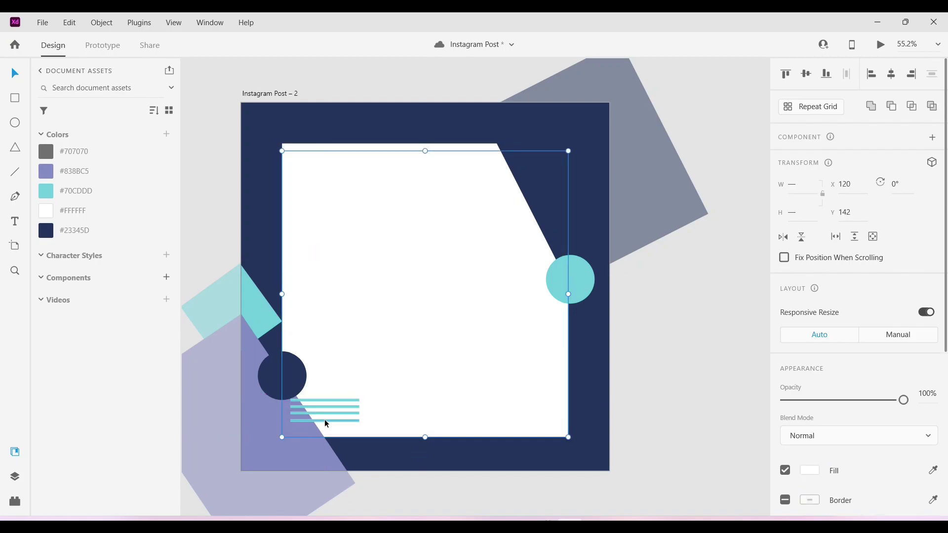
{"action": "key", "text": "ctrl+z"}
{"action": "left_click", "coordinate": [653, 402]}
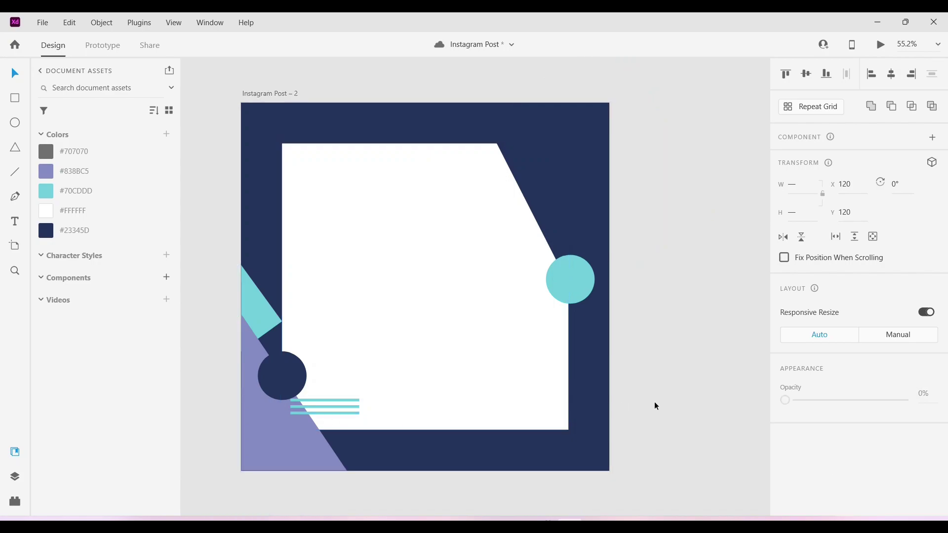
{"action": "left_click", "coordinate": [333, 411]}
{"action": "left_click_drag", "start_coordinate": [332, 411], "coordinate": [330, 457], "text": "alt"}
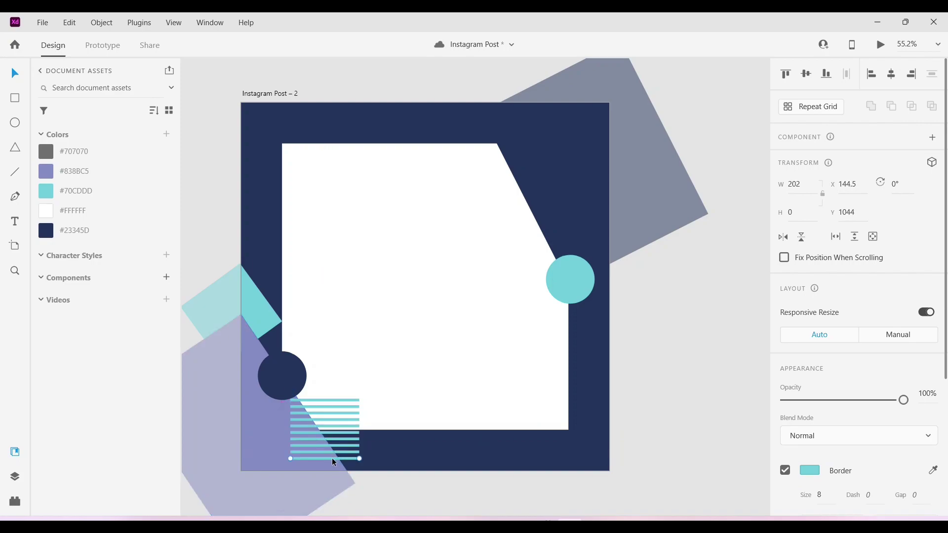
Draw a white 174 × 174 circle, centre it over the stack of teal lines, and remove its border.
{"action": "scroll", "coordinate": [312, 445], "scroll_direction": "up", "scroll_amount": 3}
{"action": "left_click", "coordinate": [15, 123]}
{"action": "mouse_move", "coordinate": [291, 352]}
{"action": "left_mouse_down"}
{"action": "mouse_move", "coordinate": [409, 470]}
{"action": "mouse_move", "coordinate": [449, 487]}
{"action": "left_mouse_up"}
{"action": "left_click_drag", "start_coordinate": [380, 424], "coordinate": [357, 397]}
{"action": "left_click_drag", "start_coordinate": [420, 303], "coordinate": [351, 378]}
{"action": "key", "text": "Right"}
{"action": "key", "text": "Right"}
{"action": "key", "text": "Right"}
{"action": "key", "text": "Right"}
{"action": "key", "text": "Right"}
{"action": "key", "text": "Right"}
{"action": "key", "text": "Right"}
{"action": "key", "text": "Up"}
{"action": "key", "text": "Up"}
{"action": "key", "text": "Up"}
{"action": "key", "text": "Up"}
{"action": "key", "text": "Up"}
{"action": "key", "text": "Up"}
{"action": "key", "text": "Up"}
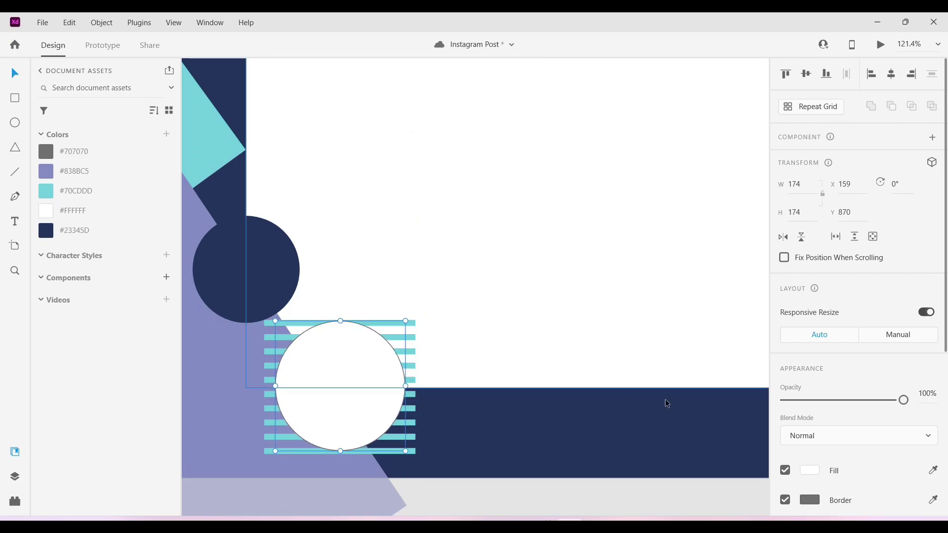
{"action": "scroll", "coordinate": [629, 388], "scroll_direction": "down", "scroll_amount": 1}
{"action": "left_click", "coordinate": [785, 499]}
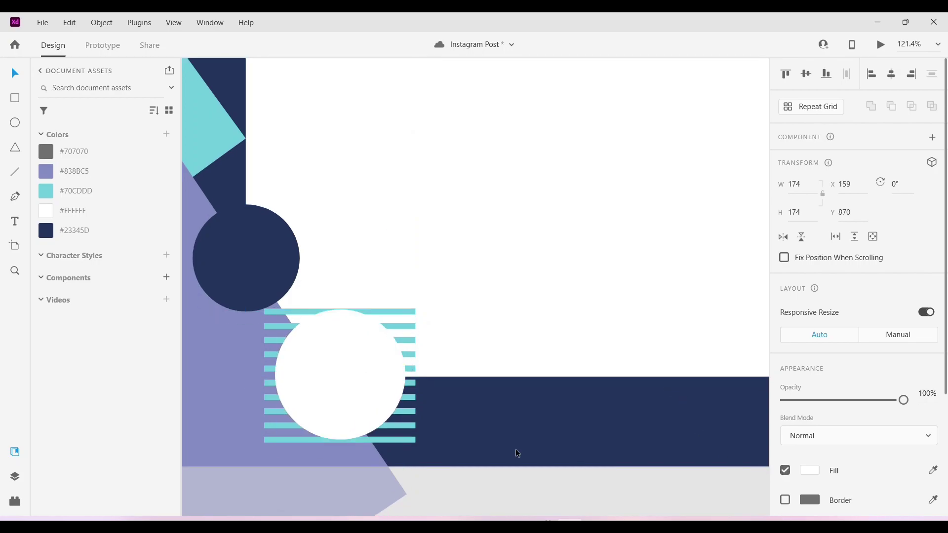
Mask the teal lines with the white circle, tilt the striped circle so its lines slope upward, and move it onto the purple diagonal.
{"action": "left_click", "coordinate": [415, 441], "text": "shift"}
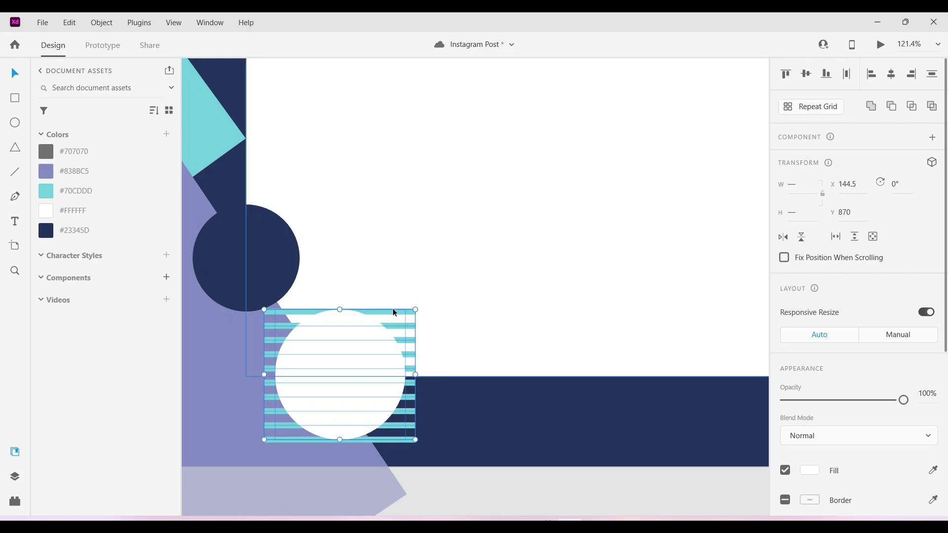
{"action": "right_click", "coordinate": [385, 326]}
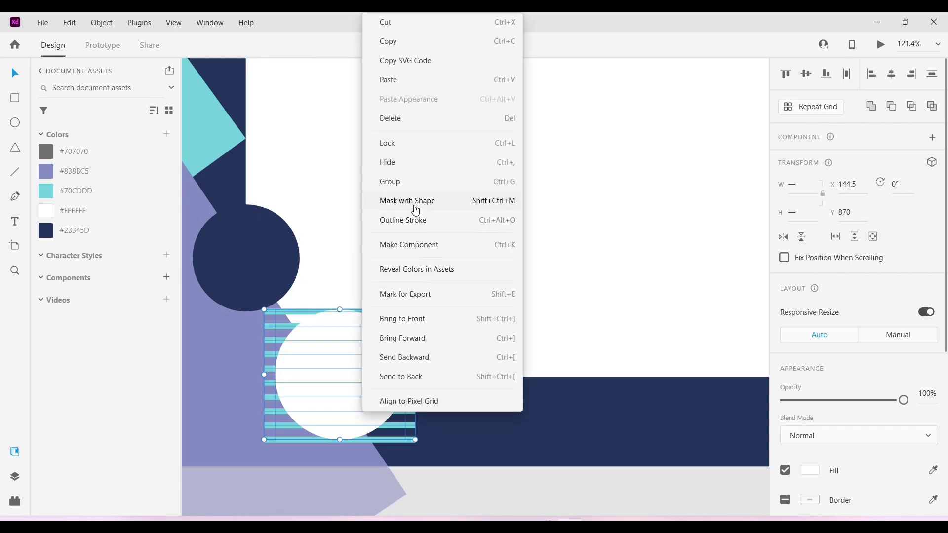
{"action": "left_click", "coordinate": [416, 207]}
{"action": "left_click_drag", "start_coordinate": [408, 443], "coordinate": [433, 411]}
{"action": "left_click_drag", "start_coordinate": [327, 375], "coordinate": [345, 379]}
{"action": "left_click", "coordinate": [519, 485]}
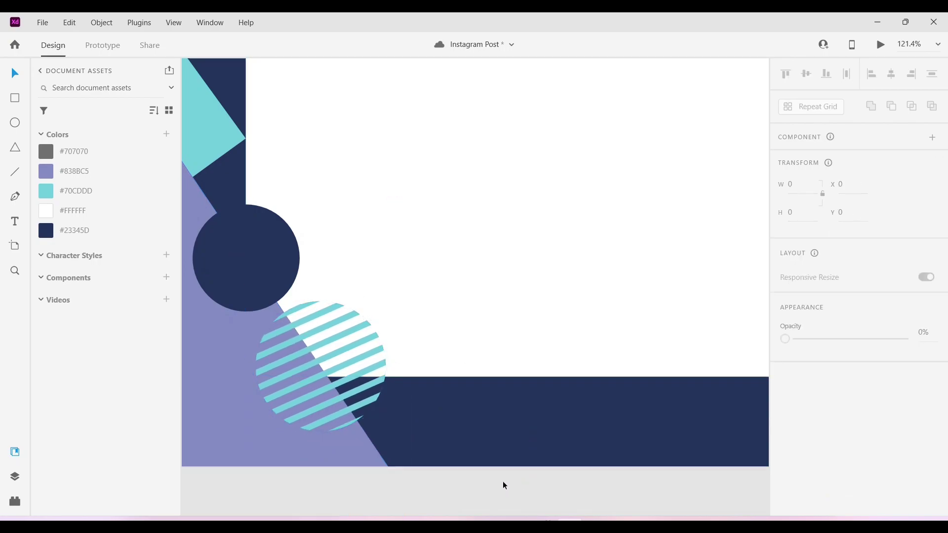
Draw a 33 × 33 circle on the purple shape without fill and give it a white border of size 8.
{"action": "scroll", "coordinate": [346, 346], "scroll_direction": "up", "scroll_amount": 1}
{"action": "left_click", "coordinate": [14, 118]}
{"action": "left_click_drag", "start_coordinate": [207, 365], "coordinate": [230, 387]}
{"action": "scroll", "coordinate": [819, 370], "scroll_direction": "down", "scroll_amount": 3}
{"action": "left_click", "coordinate": [785, 403]}
{"action": "left_click", "coordinate": [805, 459]}
{"action": "type", "text": "8"}
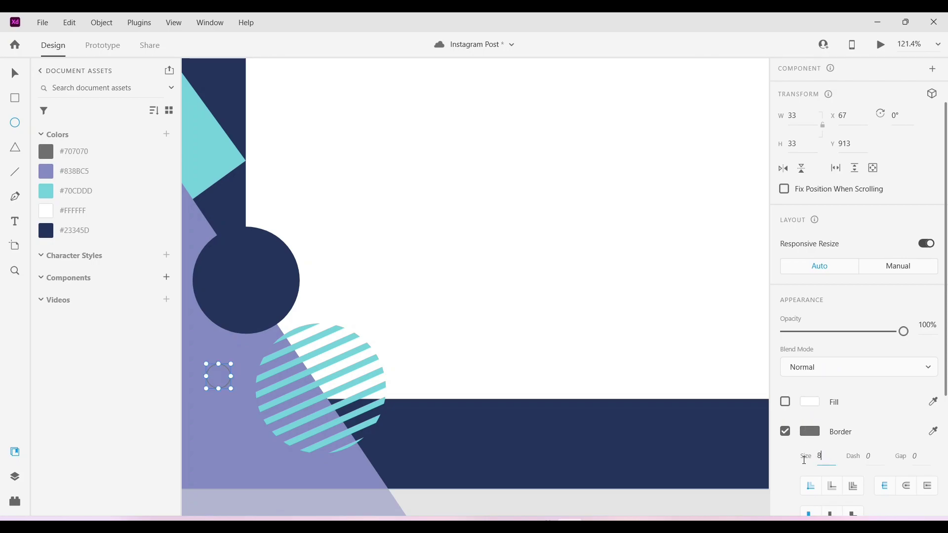
{"action": "left_click", "coordinate": [810, 432]}
{"action": "type", "text": "FFFFFF"}
{"action": "key", "text": "Return"}
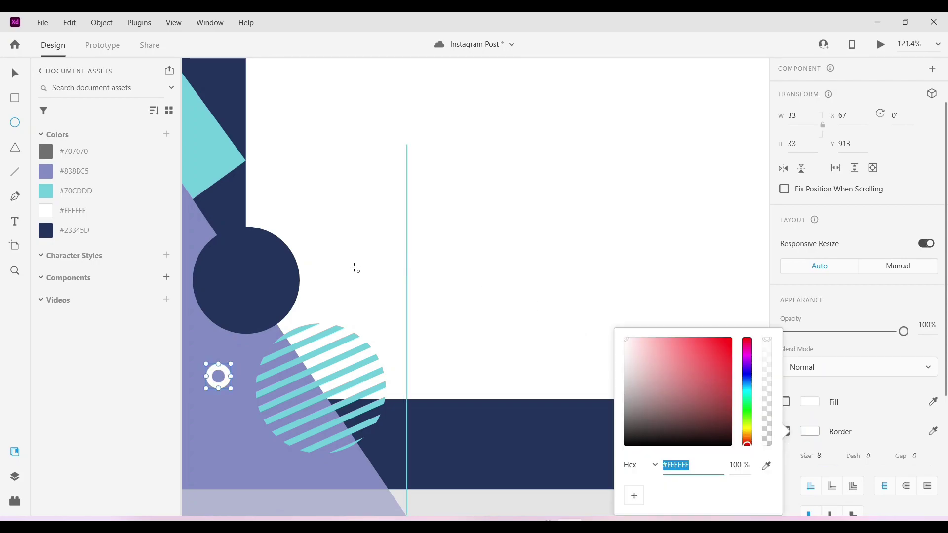
Duplicate the white ring twice onto the navy area beside the white panel's diagonal edge, one above the teal circle and one near the panel's upper corner.
{"action": "left_click", "coordinate": [15, 73]}
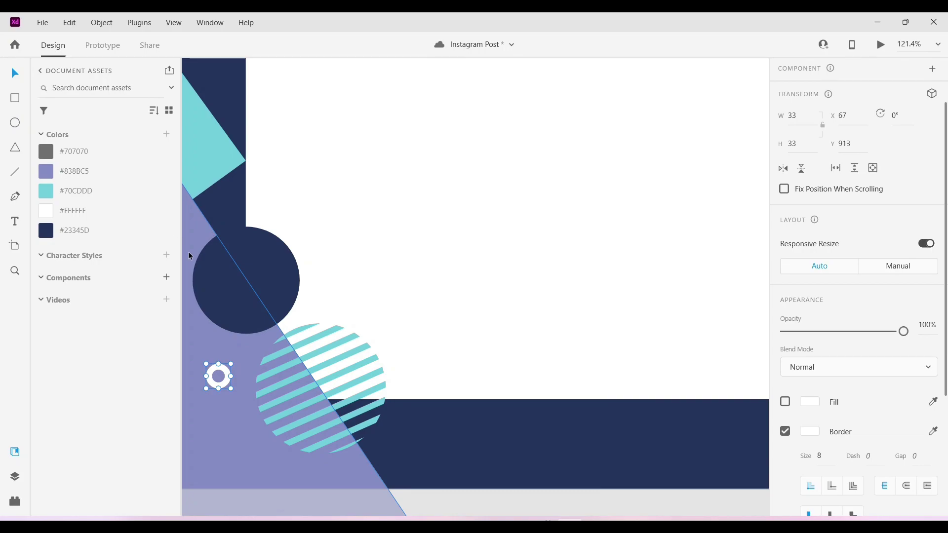
{"action": "scroll", "coordinate": [207, 331], "scroll_direction": "up", "scroll_amount": 1}
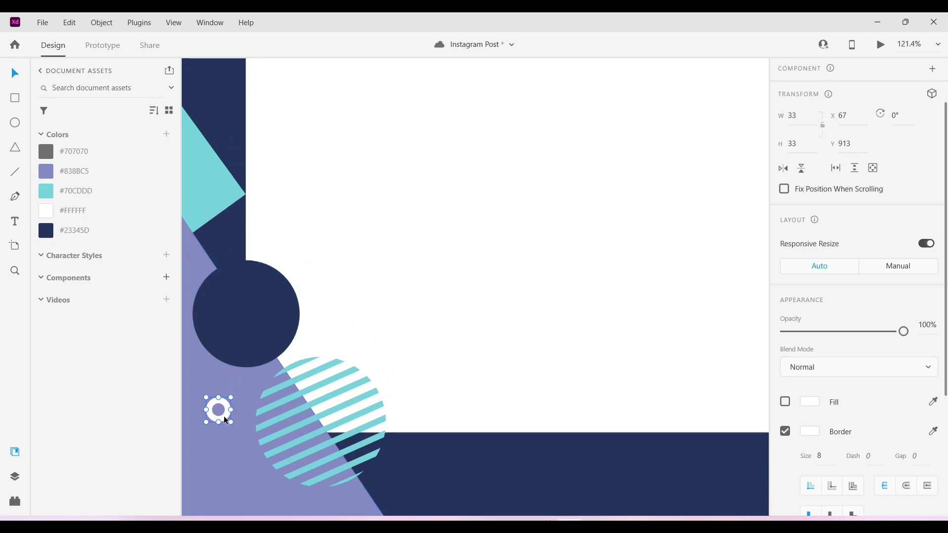
{"action": "scroll", "coordinate": [396, 310], "scroll_direction": "down", "scroll_amount": 5}
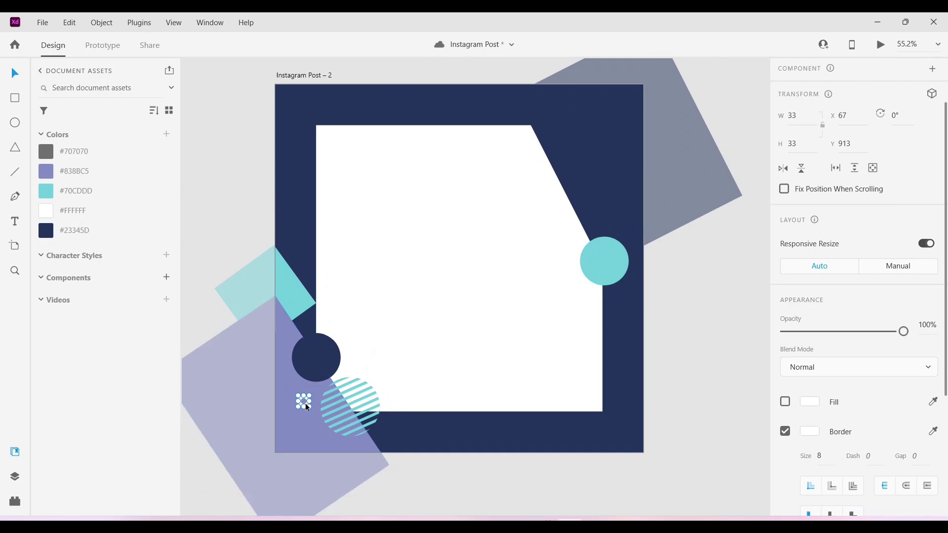
{"action": "left_click_drag", "start_coordinate": [305, 403], "coordinate": [628, 185]}
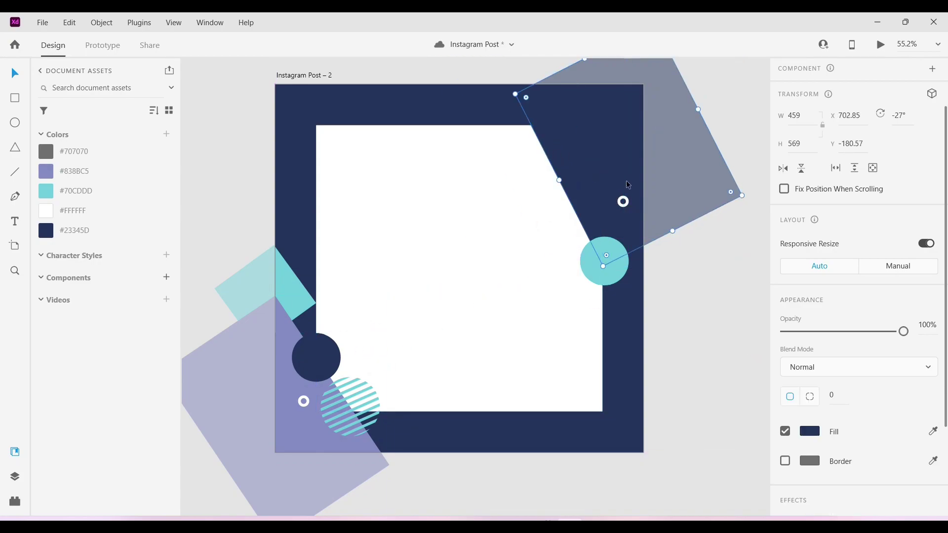
{"action": "left_click", "coordinate": [624, 206]}
{"action": "left_click_drag", "start_coordinate": [624, 206], "coordinate": [561, 146]}
Draw a triangle about 52 tall on the navy strip beside the white panel, without fill and with a white border of size 8.
{"action": "left_click", "coordinate": [15, 149]}
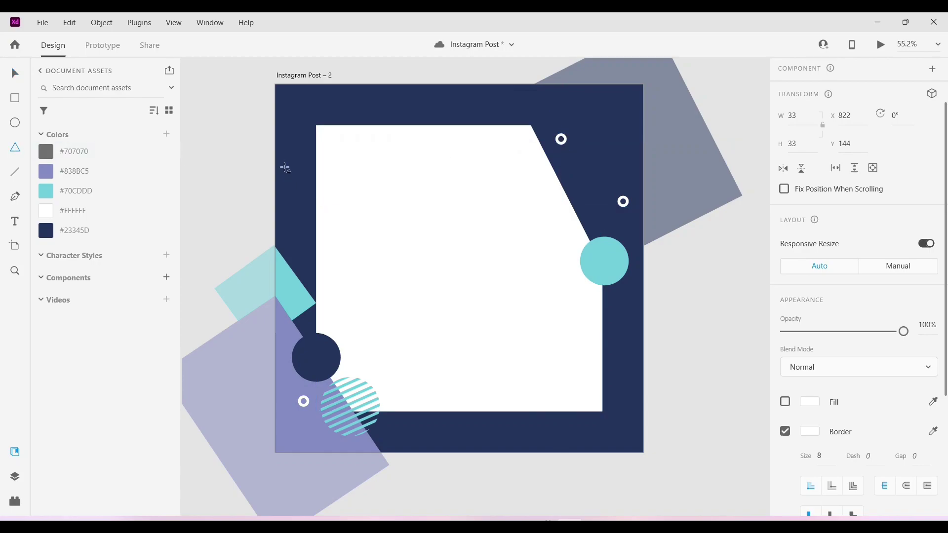
{"action": "left_click_drag", "start_coordinate": [283, 166], "coordinate": [304, 184]}
{"action": "scroll", "coordinate": [812, 414], "scroll_direction": "down", "scroll_amount": 3}
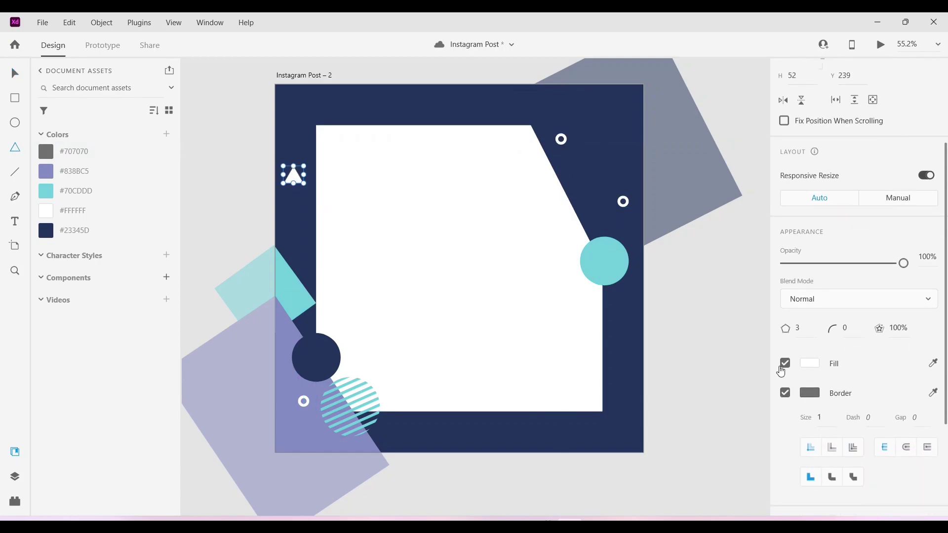
{"action": "left_click", "coordinate": [785, 363]}
{"action": "type", "text": "8"}
{"action": "left_click", "coordinate": [811, 395]}
{"action": "left_click_drag", "start_coordinate": [662, 325], "coordinate": [623, 308]}
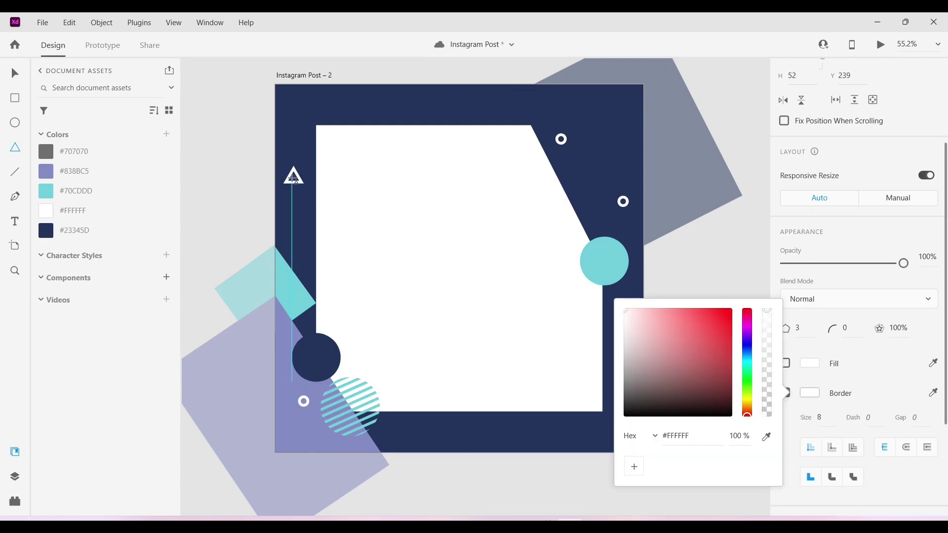
Round the triangle's corners to a radius of 6 and rotate it to point right toward the white panel.
{"action": "scroll", "coordinate": [292, 178], "scroll_direction": "up", "scroll_amount": 6}
{"action": "left_click_drag", "start_coordinate": [301, 135], "coordinate": [302, 141]}
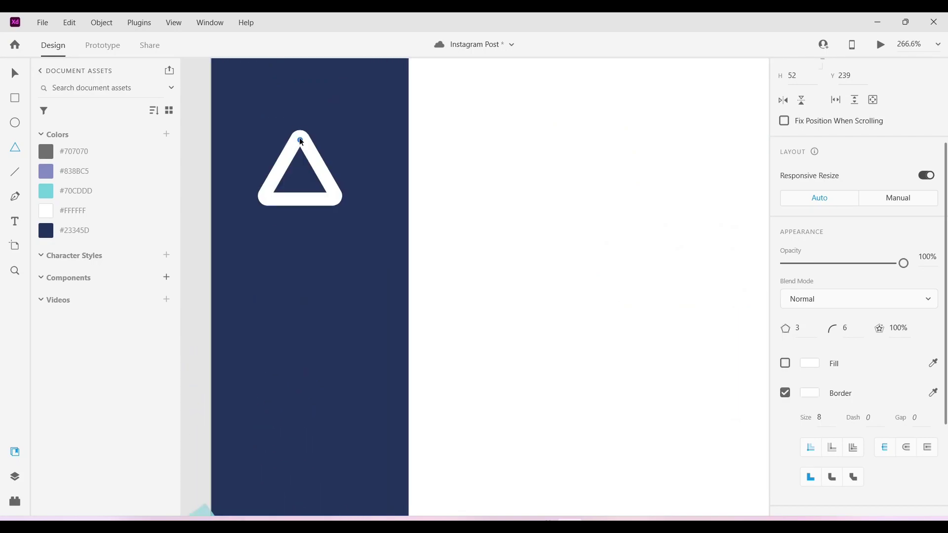
{"action": "left_click_drag", "start_coordinate": [354, 212], "coordinate": [383, 178]}
{"action": "scroll", "coordinate": [383, 178], "scroll_direction": "down", "scroll_amount": 7}
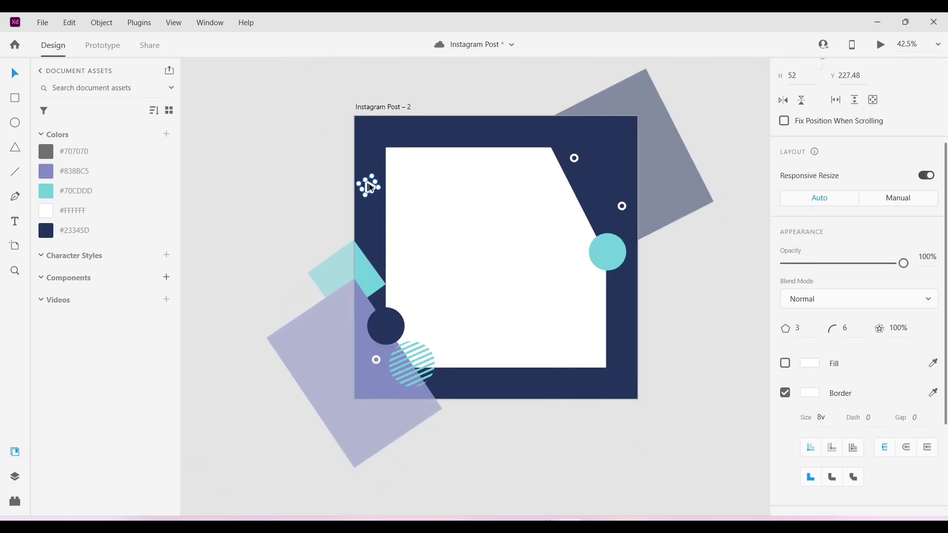
{"action": "left_click_drag", "start_coordinate": [369, 186], "coordinate": [368, 188]}
Place downward-pointing copies of the triangle outline above the purple shape's ring and in the artboard's upper navy corner.
{"action": "left_click_drag", "start_coordinate": [371, 189], "coordinate": [368, 348]}
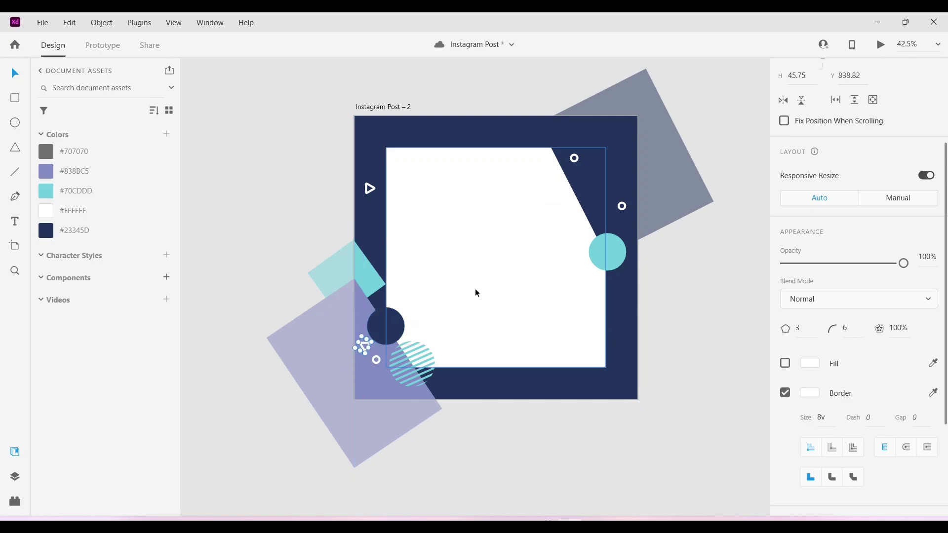
{"action": "left_click", "coordinate": [368, 347]}
{"action": "left_click_drag", "start_coordinate": [367, 347], "coordinate": [611, 143]}
{"action": "left_click", "coordinate": [726, 356]}
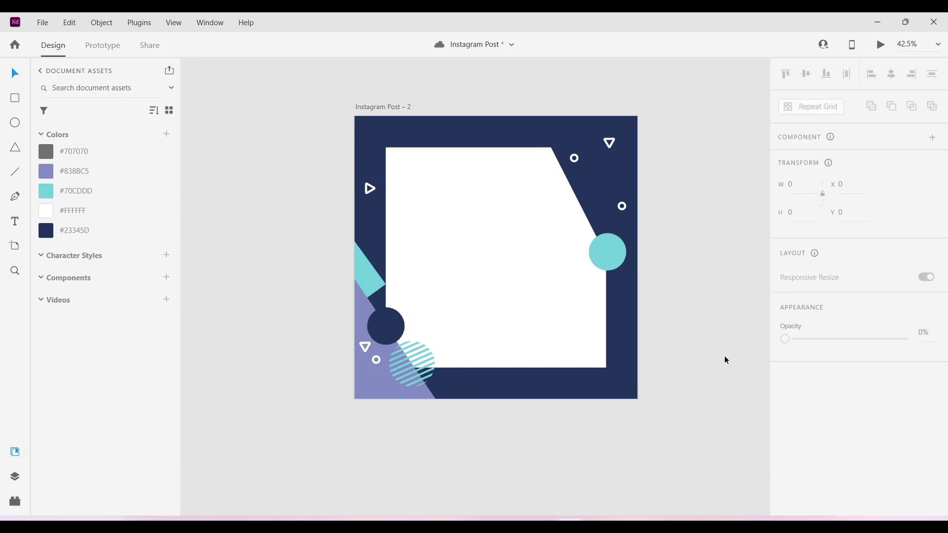
Draw a vertical line 157 long below the right-pointing triangle and give it a white border of size 8.
{"action": "key", "text": "ctrl+0"}
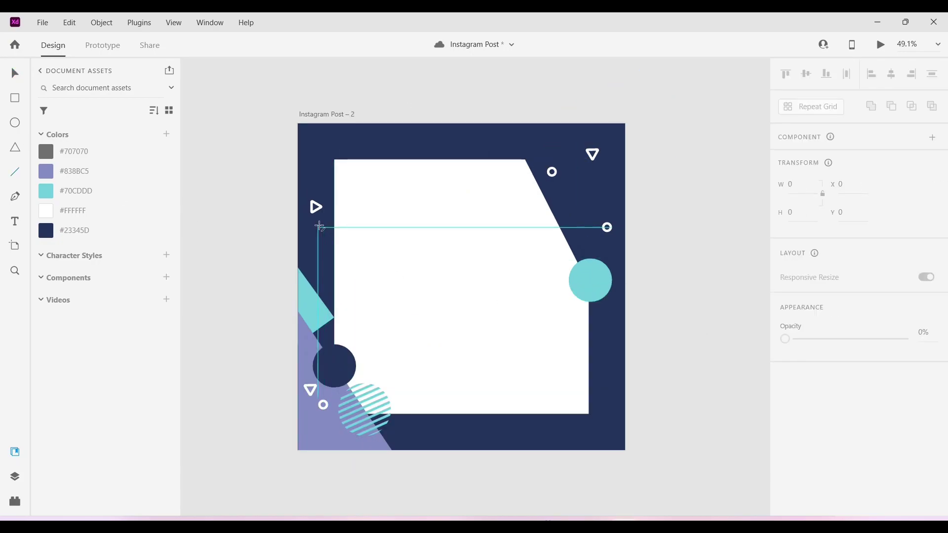
{"action": "left_click_drag", "start_coordinate": [319, 269], "coordinate": [320, 276]}
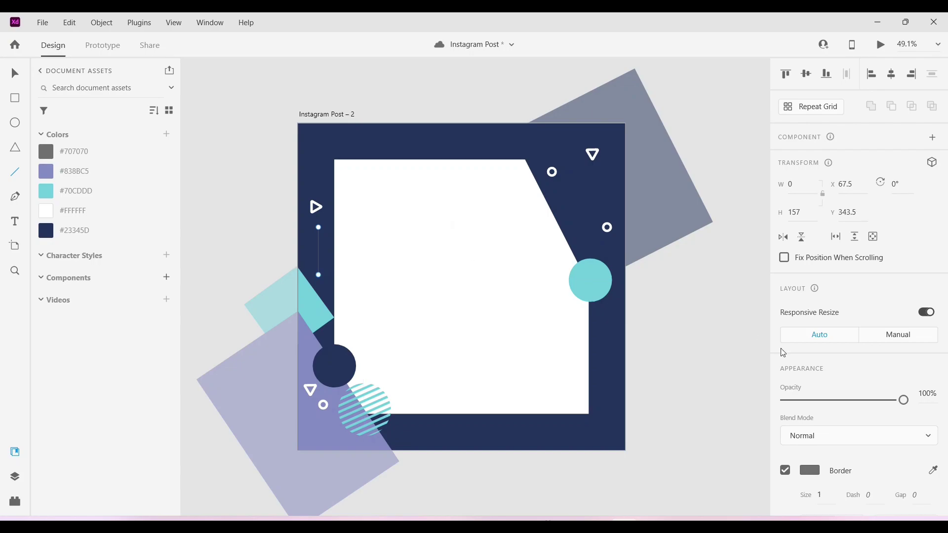
{"action": "scroll", "coordinate": [836, 429], "scroll_direction": "down", "scroll_amount": 3}
{"action": "type", "text": "8"}
{"action": "key", "text": "Return"}
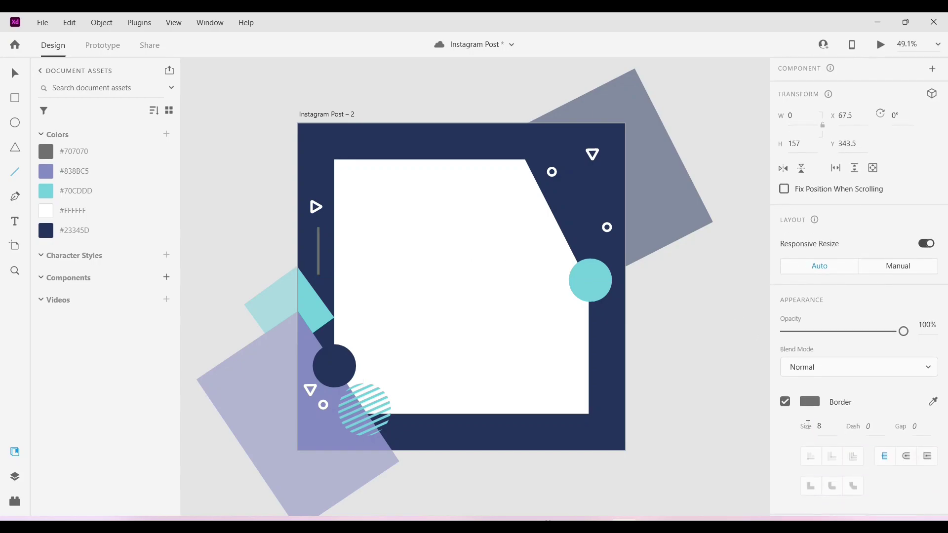
{"action": "left_click", "coordinate": [810, 401]}
{"action": "left_click_drag", "start_coordinate": [644, 316], "coordinate": [583, 310]}
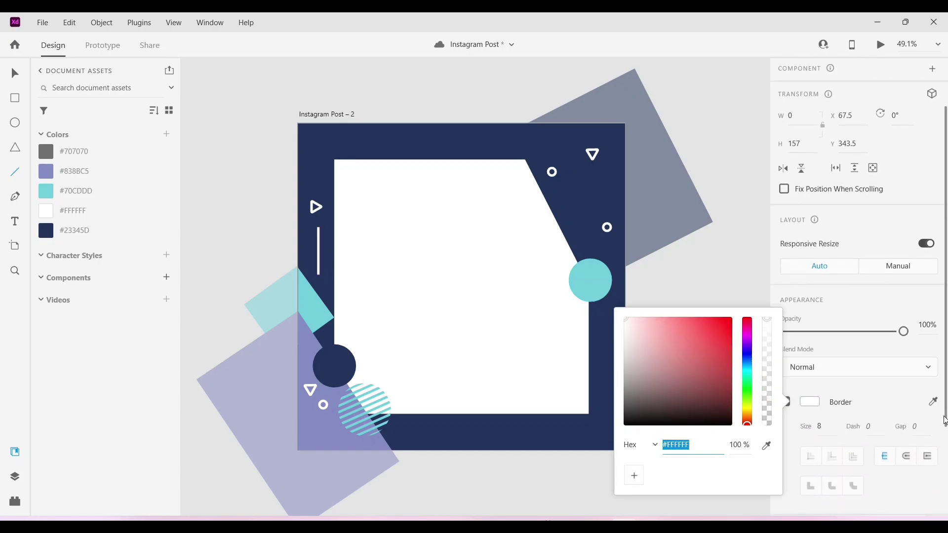
Make the vertical line dashed with dash 15, gap 15 and round caps.
{"action": "left_click", "coordinate": [877, 429]}
{"action": "type", "text": "15"}
{"action": "key", "text": "Return"}
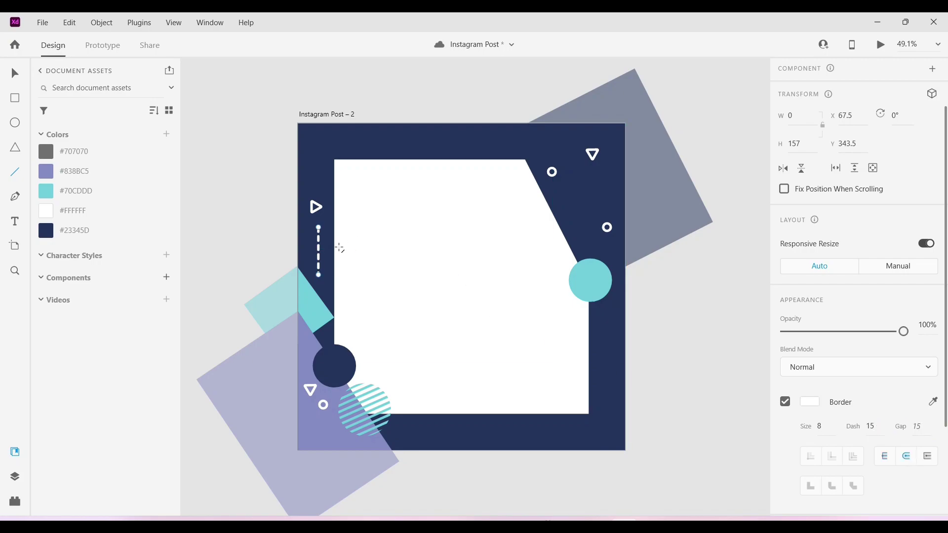
Add a second white dashed vertical line, 178 long, on the purple shape next to the small triangle and ring.
{"action": "left_click_drag", "start_coordinate": [309, 379], "coordinate": [309, 432]}
{"action": "left_click", "coordinate": [16, 74]}
{"action": "left_click_drag", "start_coordinate": [319, 244], "coordinate": [326, 391]}
Turn the dashed line on the purple shape into a horizontal line 121 long and move it below the ring.
{"action": "left_click", "coordinate": [13, 173]}
{"action": "scroll", "coordinate": [319, 443], "scroll_direction": "up", "scroll_amount": 6}
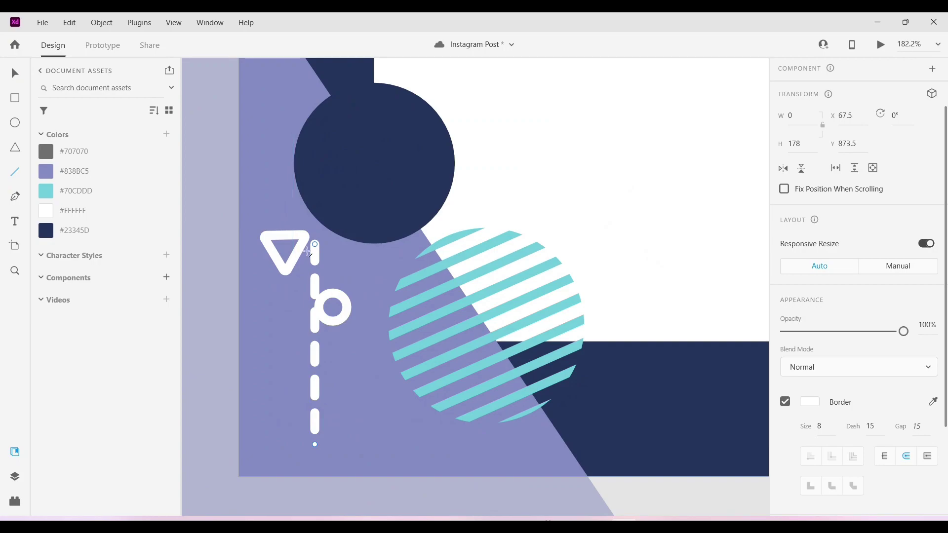
{"action": "left_click_drag", "start_coordinate": [315, 248], "coordinate": [315, 252]}
{"action": "key", "text": "v"}
{"action": "left_click_drag", "start_coordinate": [316, 445], "coordinate": [451, 252]}
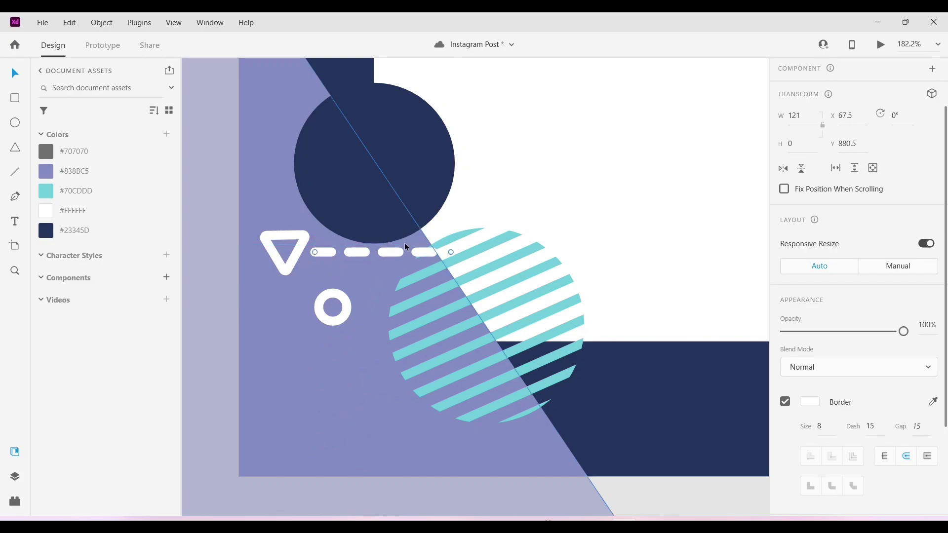
{"action": "left_click_drag", "start_coordinate": [390, 254], "coordinate": [333, 387]}
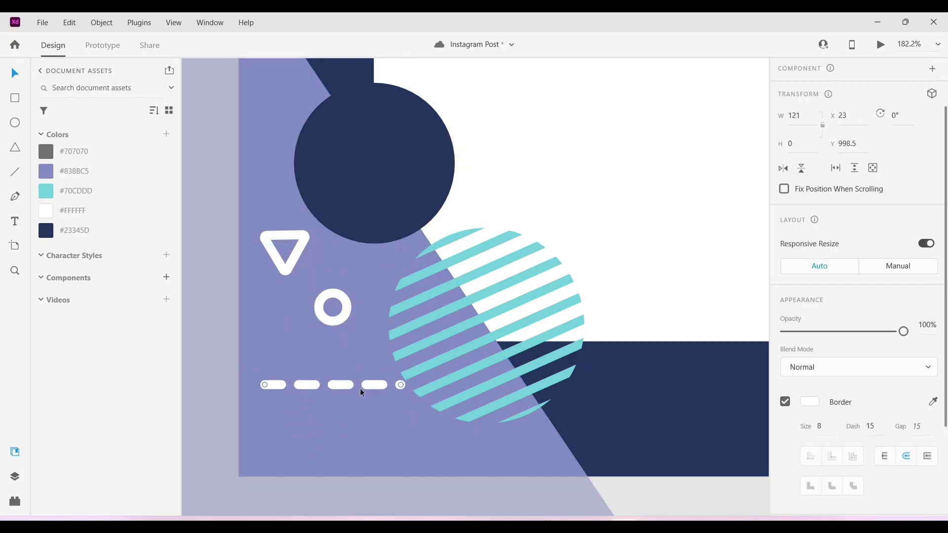
Duplicate the horizontal dashed line onto the upper navy area between the two white rings.
{"action": "scroll", "coordinate": [360, 388], "scroll_direction": "down", "scroll_amount": 5}
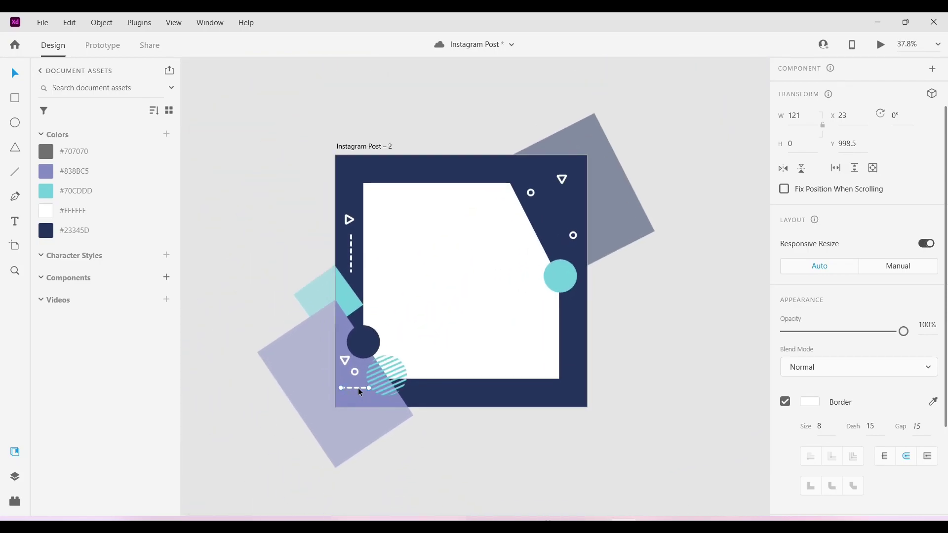
{"action": "left_click_drag", "start_coordinate": [359, 389], "coordinate": [559, 212]}
{"action": "left_click", "coordinate": [633, 313]}
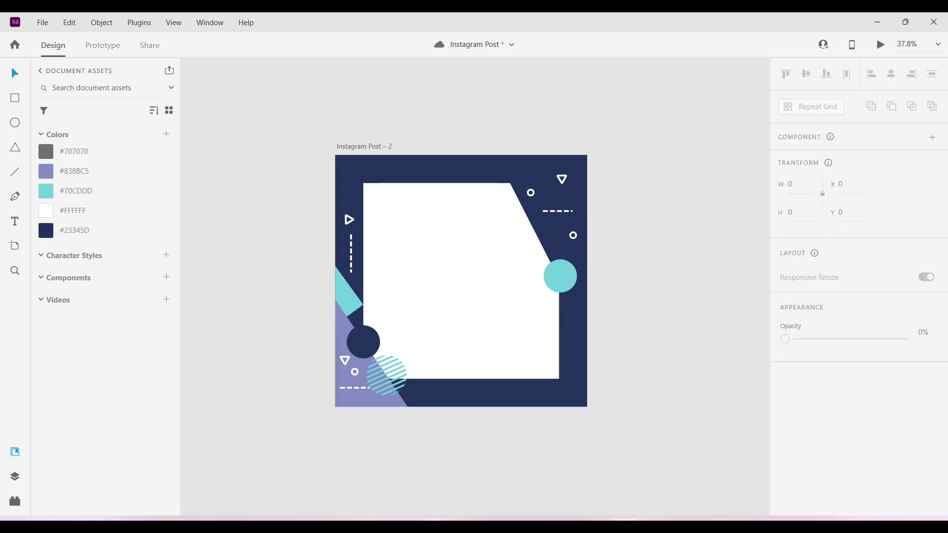
Bring in the photo of the woman from the other window and fill the white panel with it.
{"action": "key", "text": "alt+Tab"}
{"action": "left_click_drag", "start_coordinate": [510, 155], "coordinate": [526, 285]}
{"action": "left_click_drag", "start_coordinate": [411, 399], "coordinate": [432, 208]}
{"action": "left_click", "coordinate": [719, 282]}
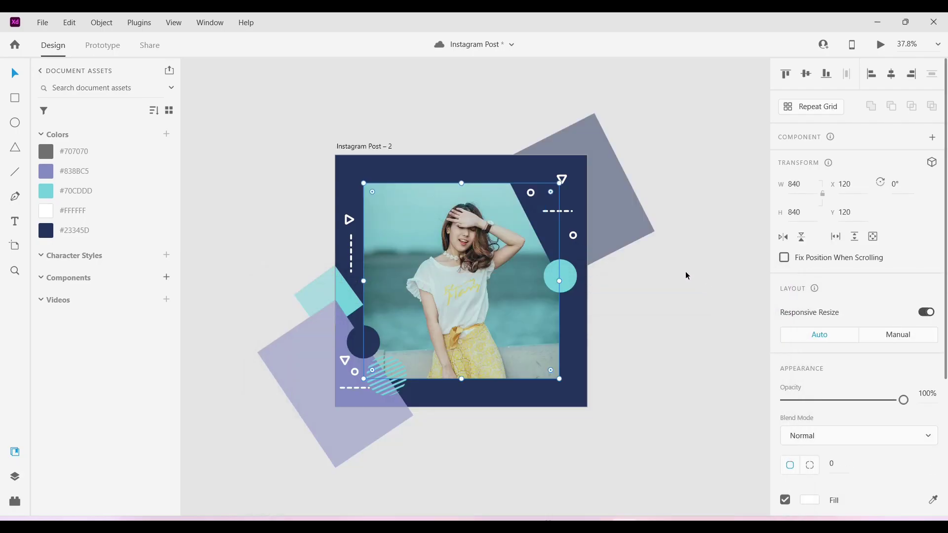
Deselect the panel and preview the finished post design in an enlarged preview window.
{"action": "left_click", "coordinate": [686, 276]}
{"action": "left_click", "coordinate": [881, 46]}
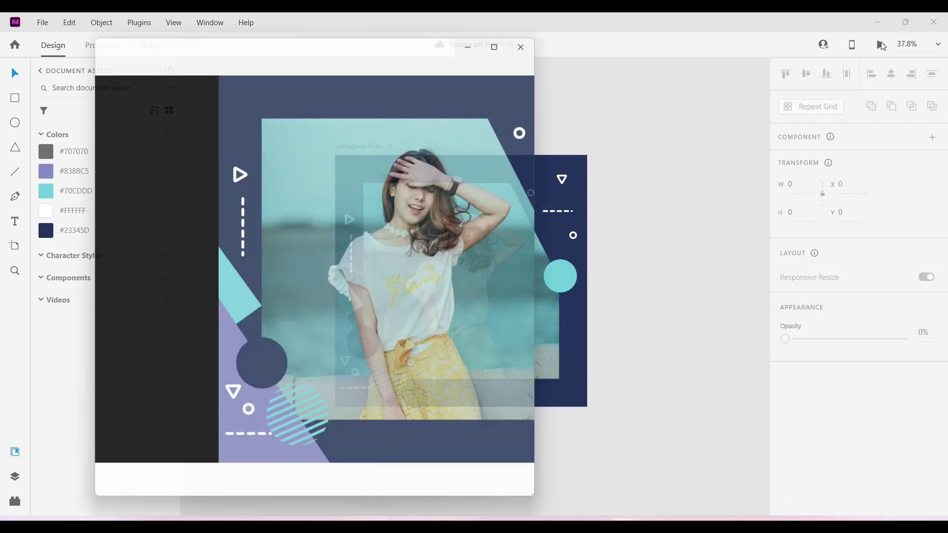
{"action": "left_click", "coordinate": [505, 40]}
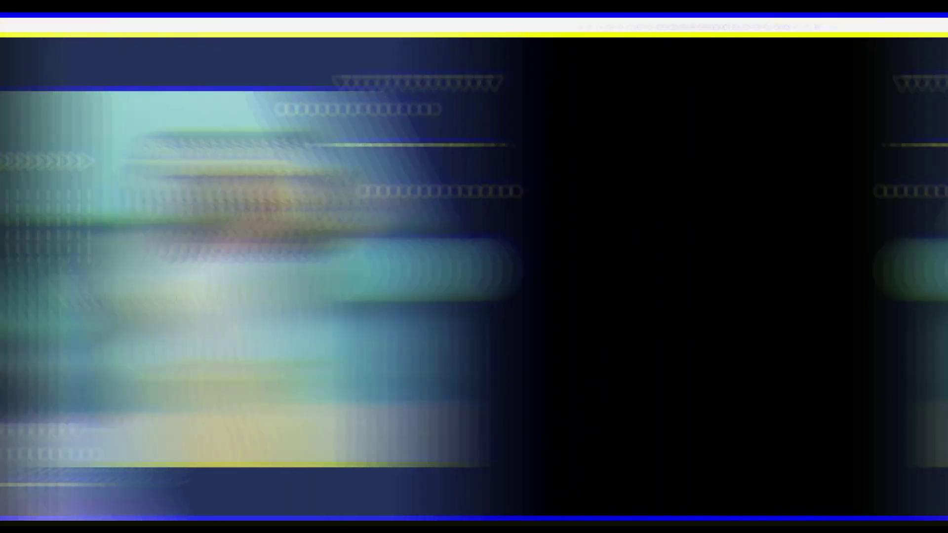